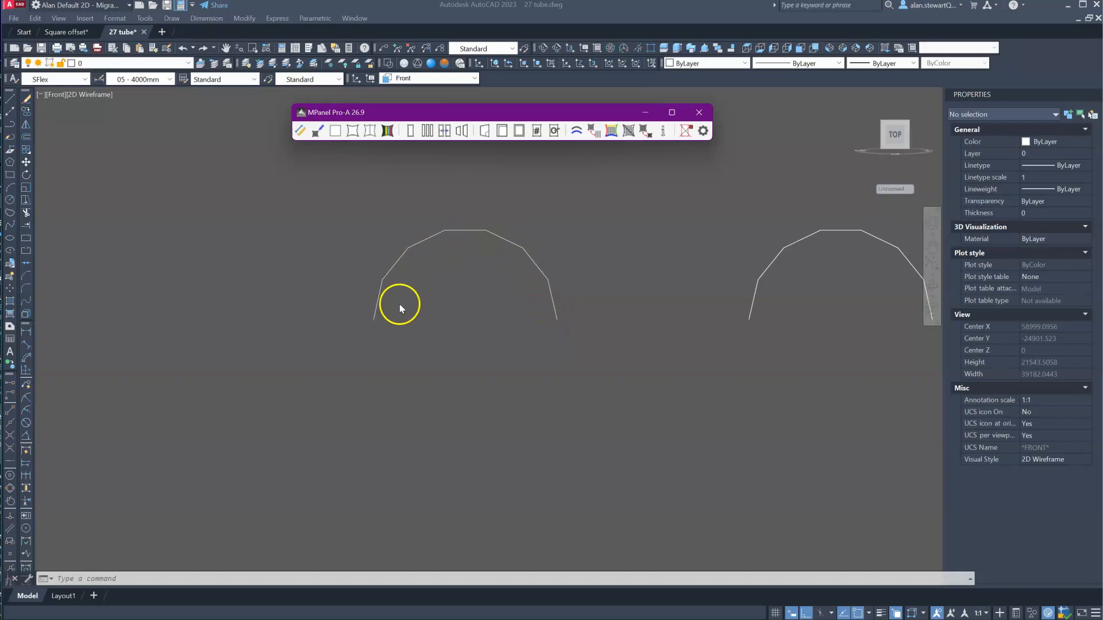
# - Inspect the properties of the arch polylines and the lower connecting polyline in the wireframe frame from the SW isometric view
pyautogui.click(504, 232)
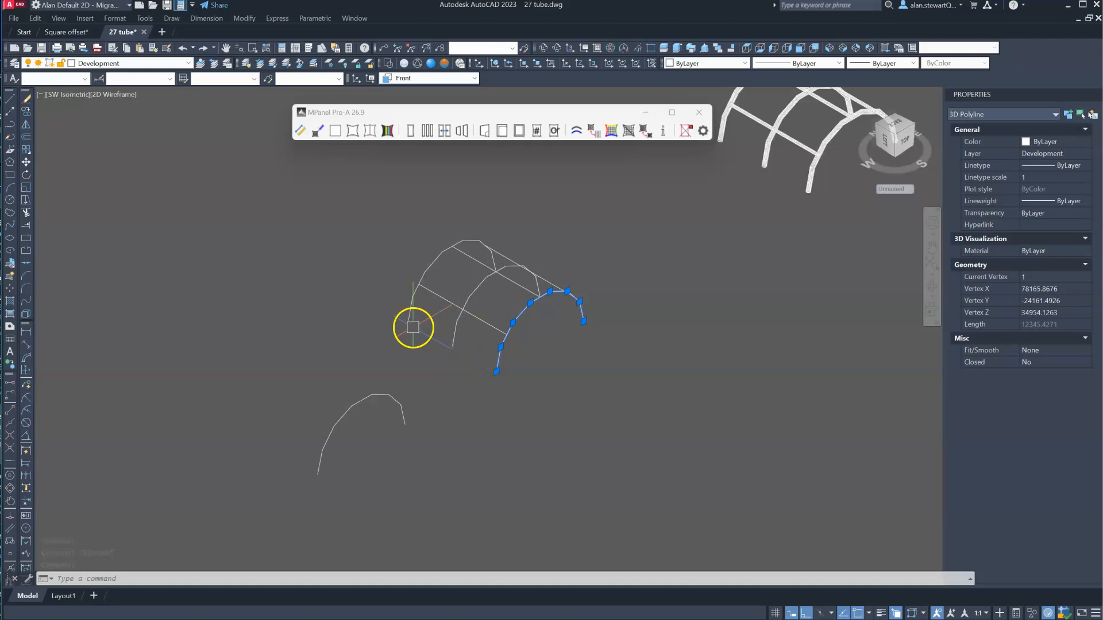
pyautogui.press('Escape')
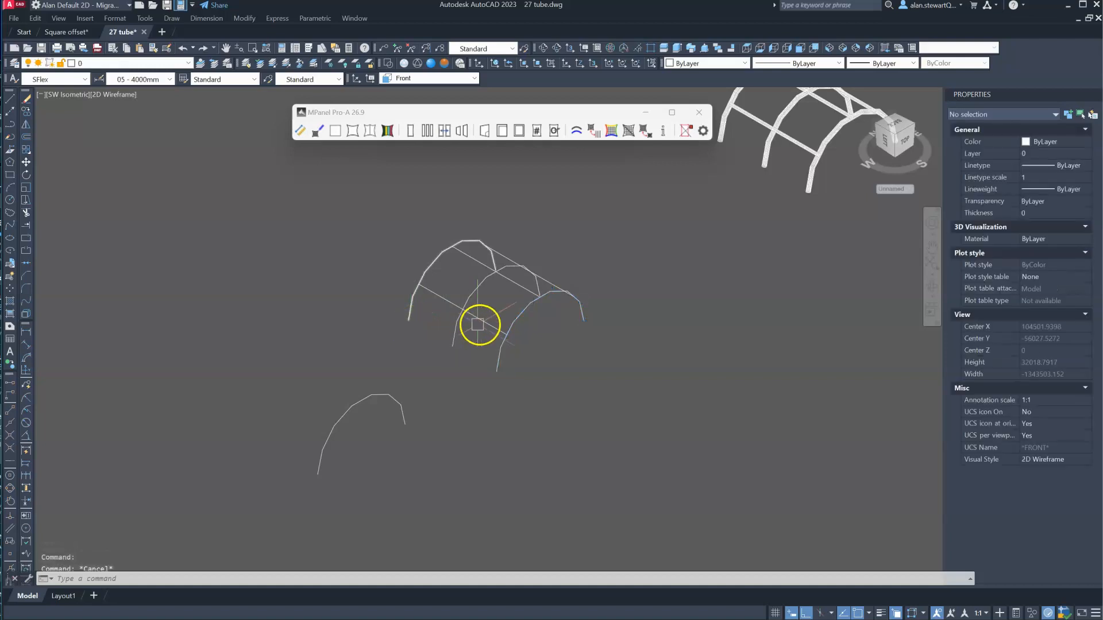
pyautogui.click(493, 320)
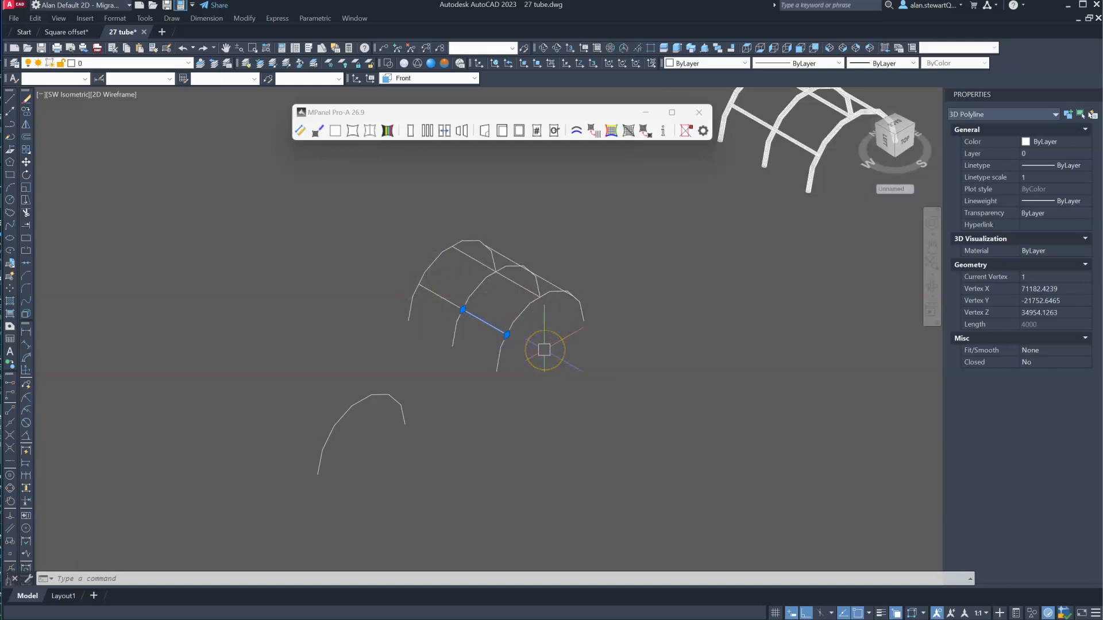
pyautogui.press('Escape')
pyautogui.scroll(5, 492, 332)
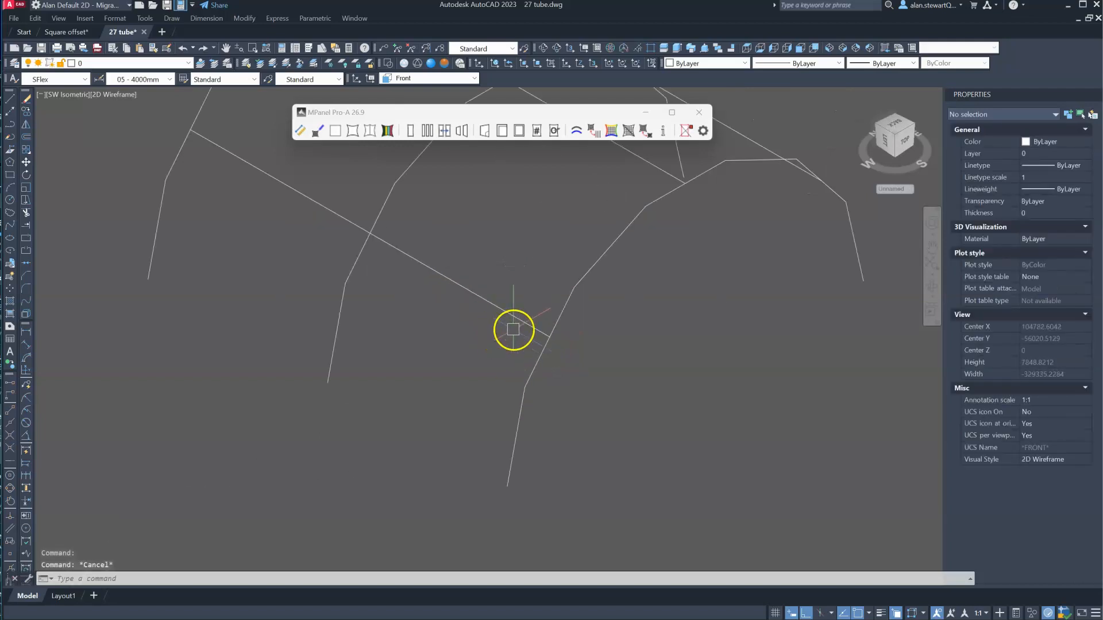
pyautogui.click(517, 323)
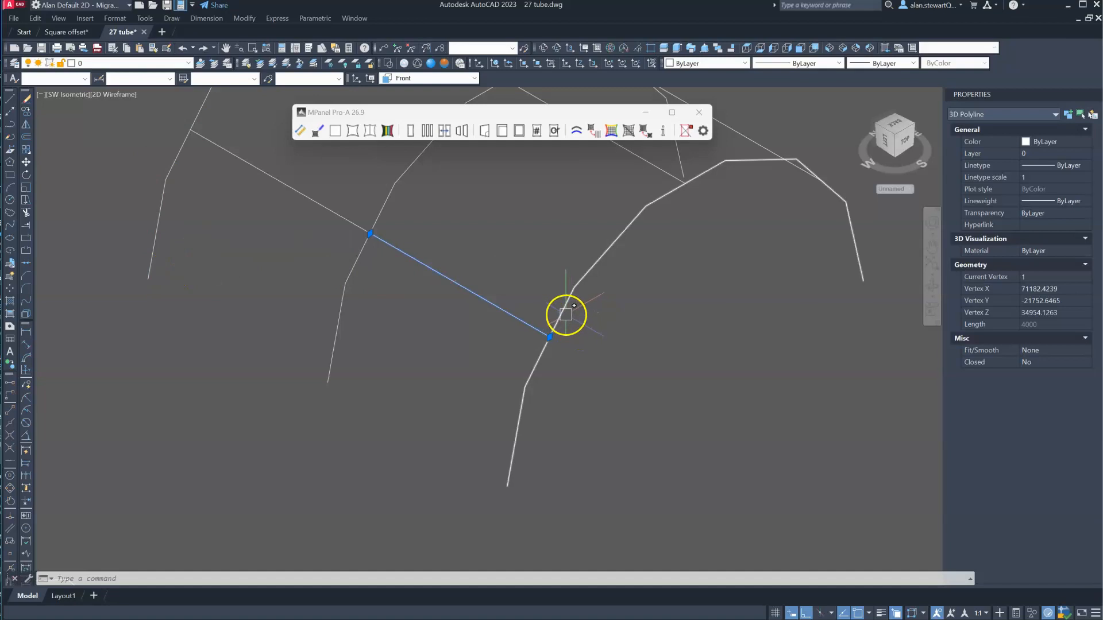
pyautogui.press('Escape')
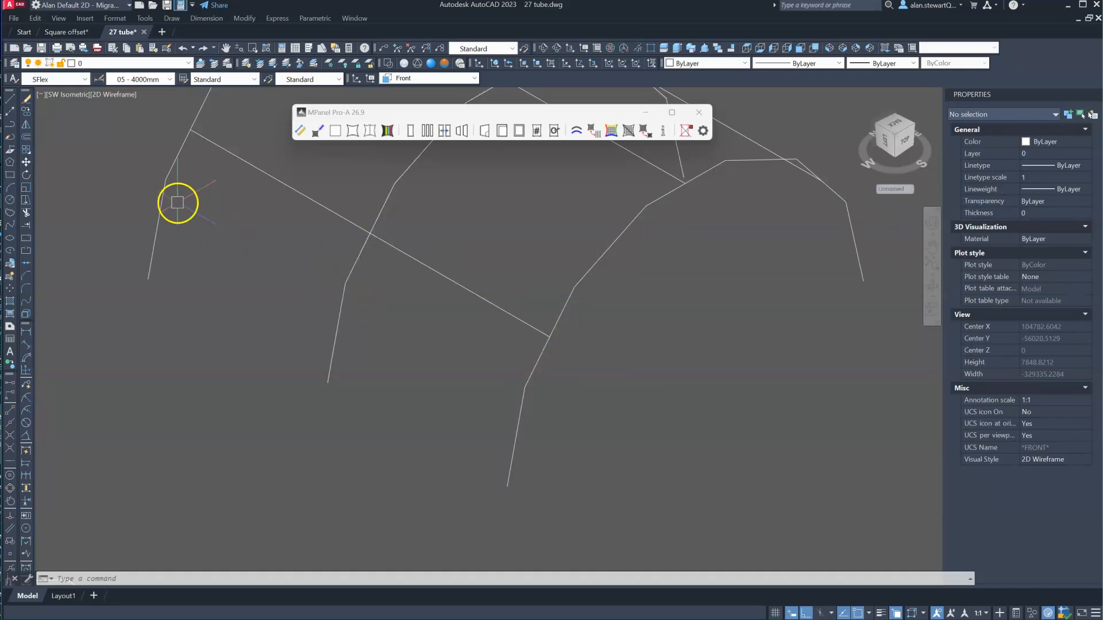
# - Copy the wireframe frame of arches and connecting polylines to the empty area beside the original
pyautogui.click(27, 112)
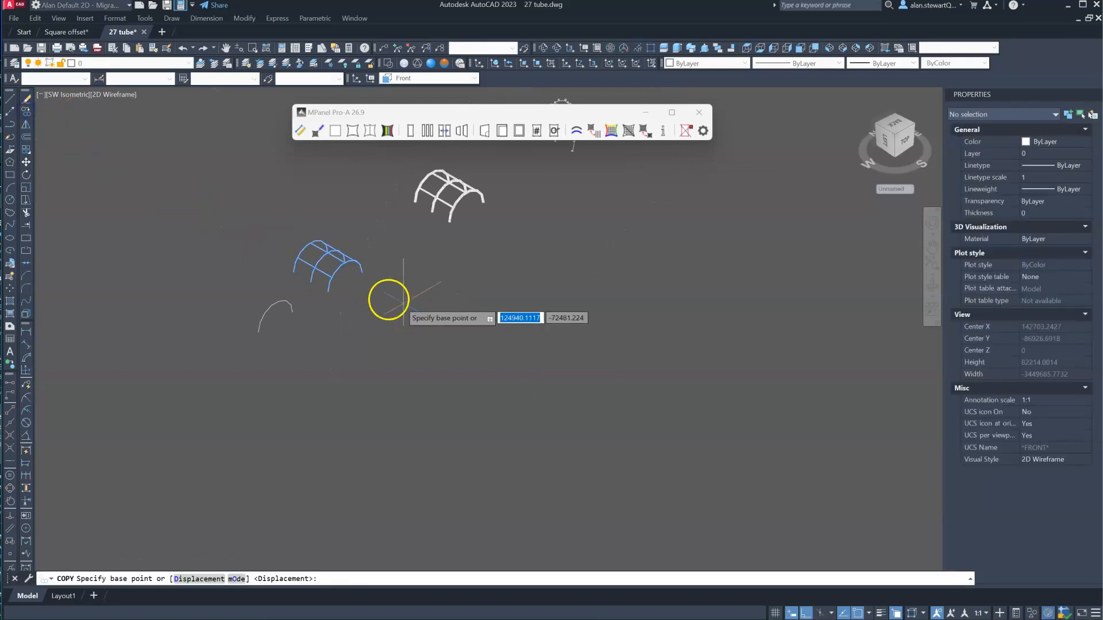
pyautogui.click(381, 297)
pyautogui.click(516, 344)
pyautogui.press('Return')
# - Move the copied wireframe frame into the clear space to the right of the original, in line with it
pyautogui.click(528, 382)
pyautogui.click(402, 292)
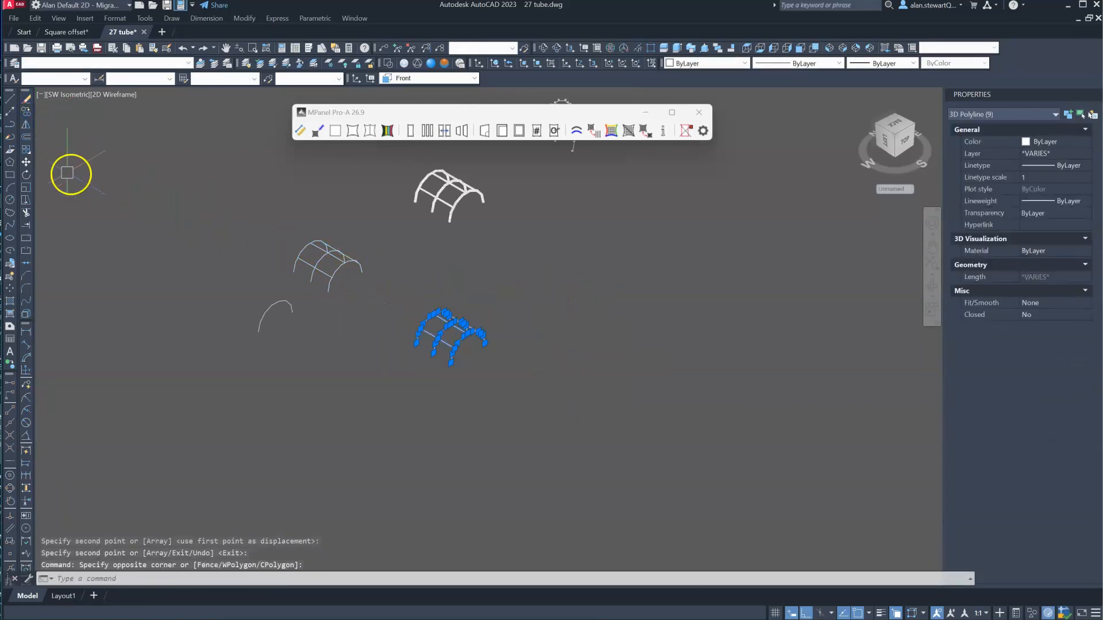
pyautogui.click(25, 163)
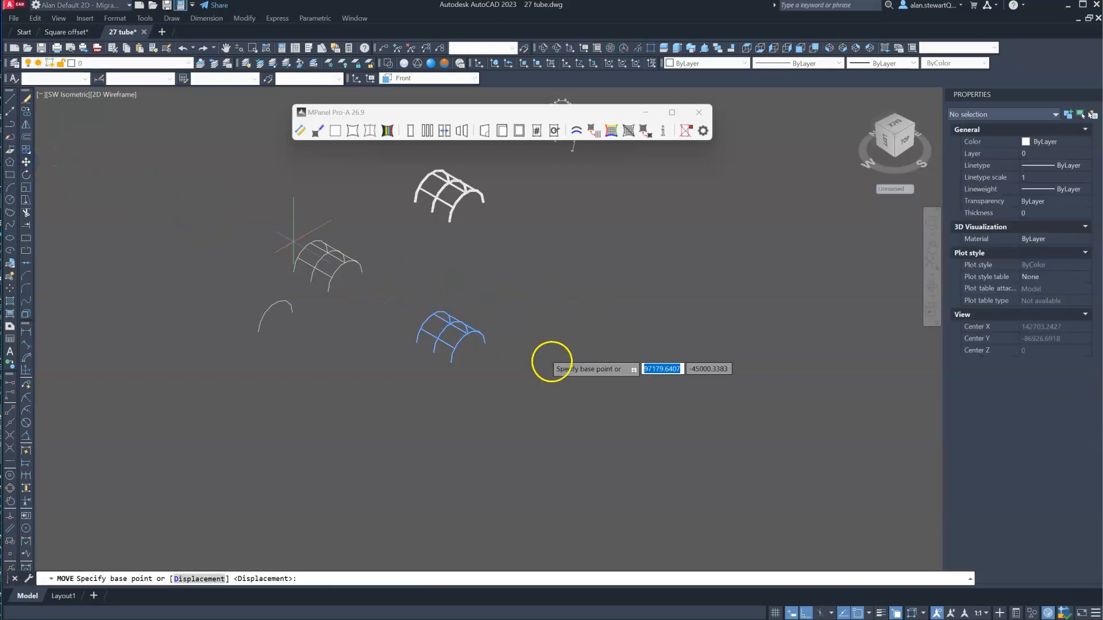
pyautogui.click(507, 372)
pyautogui.click(614, 293)
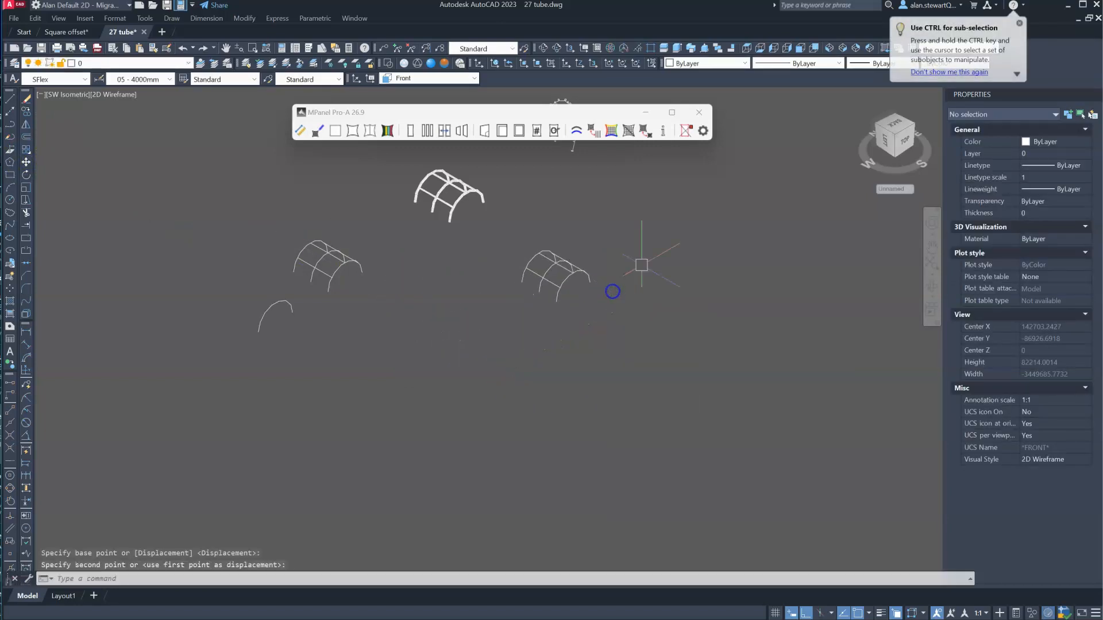
# - Create tube meshes around the copied frame's three arch polylines with a 150 mm radius and an MSurf of 25
pyautogui.scroll(3, 577, 234)
pyautogui.click(569, 334)
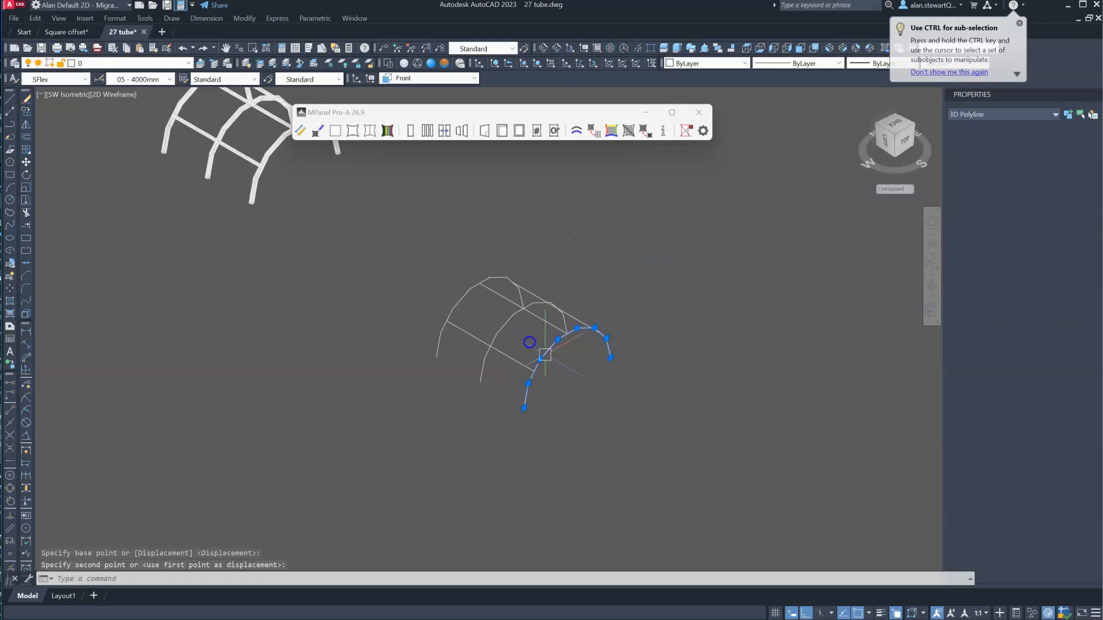
pyautogui.click(505, 323)
pyautogui.click(456, 297)
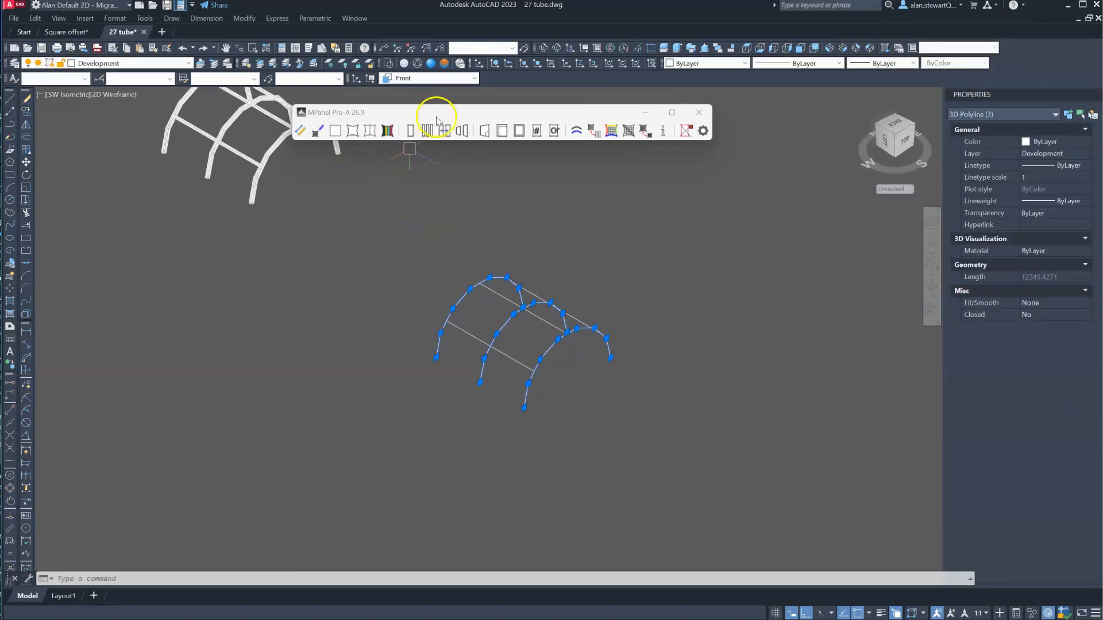
pyautogui.click(317, 133)
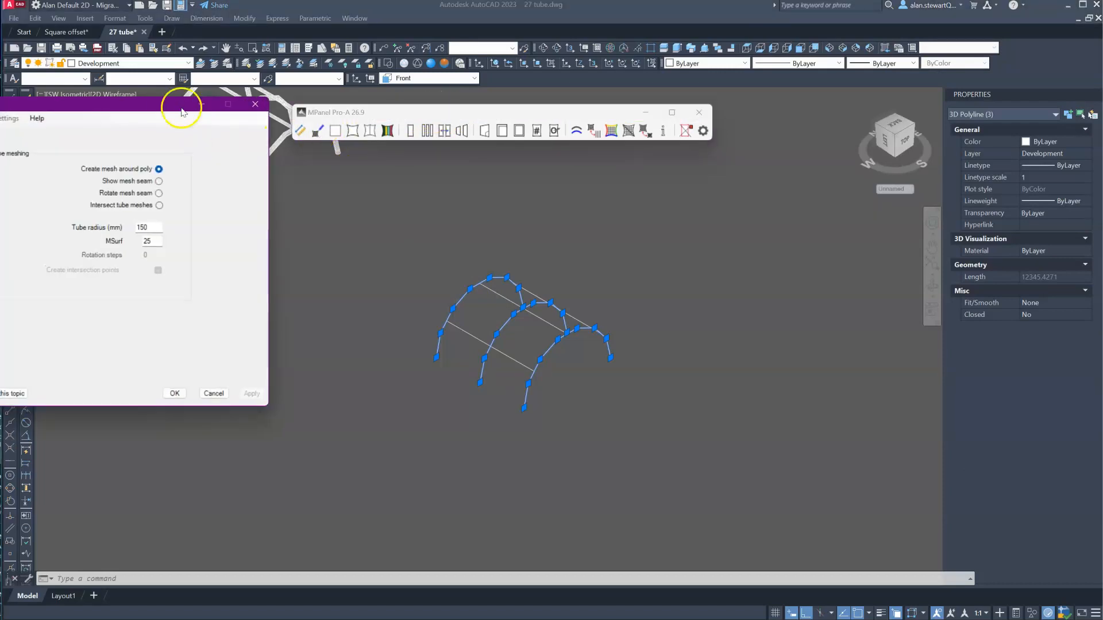
pyautogui.moveTo(149, 108); pyautogui.dragTo(304, 205)
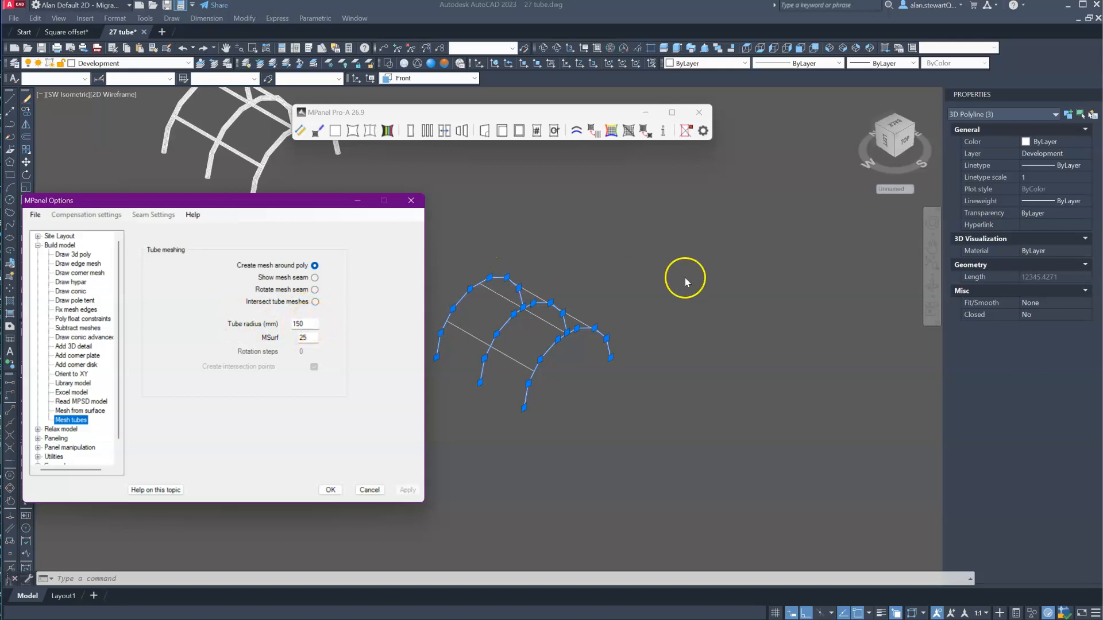
pyautogui.moveTo(448, 115); pyautogui.dragTo(554, 105)
pyautogui.click(422, 125)
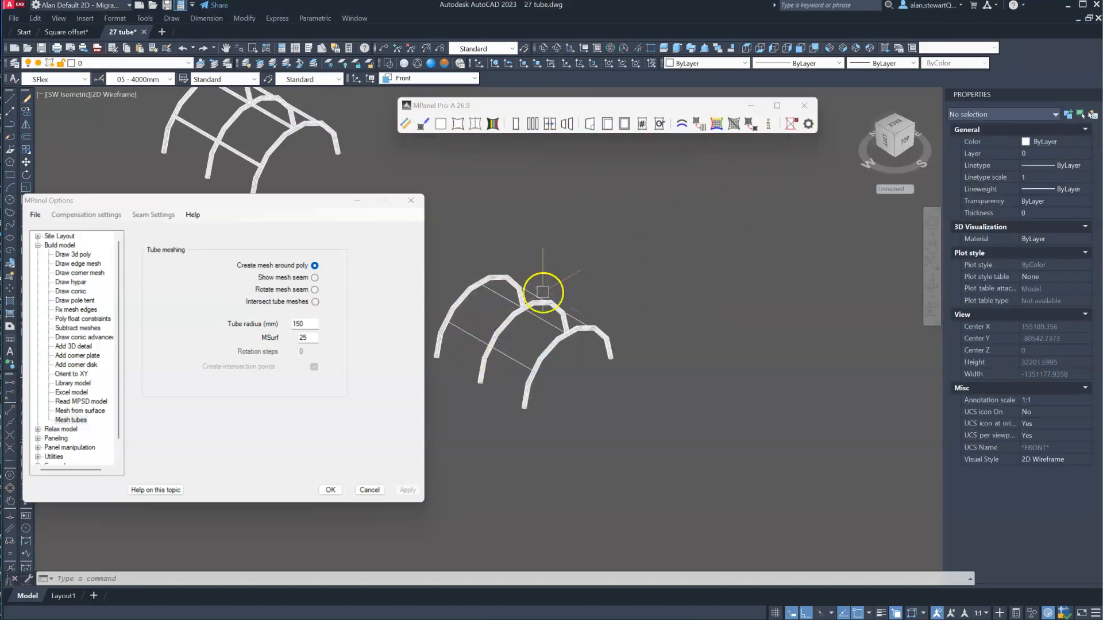
# - Set the tube radius to 100 mm and create tube meshes around the six polylines connecting the arches
pyautogui.click(300, 323)
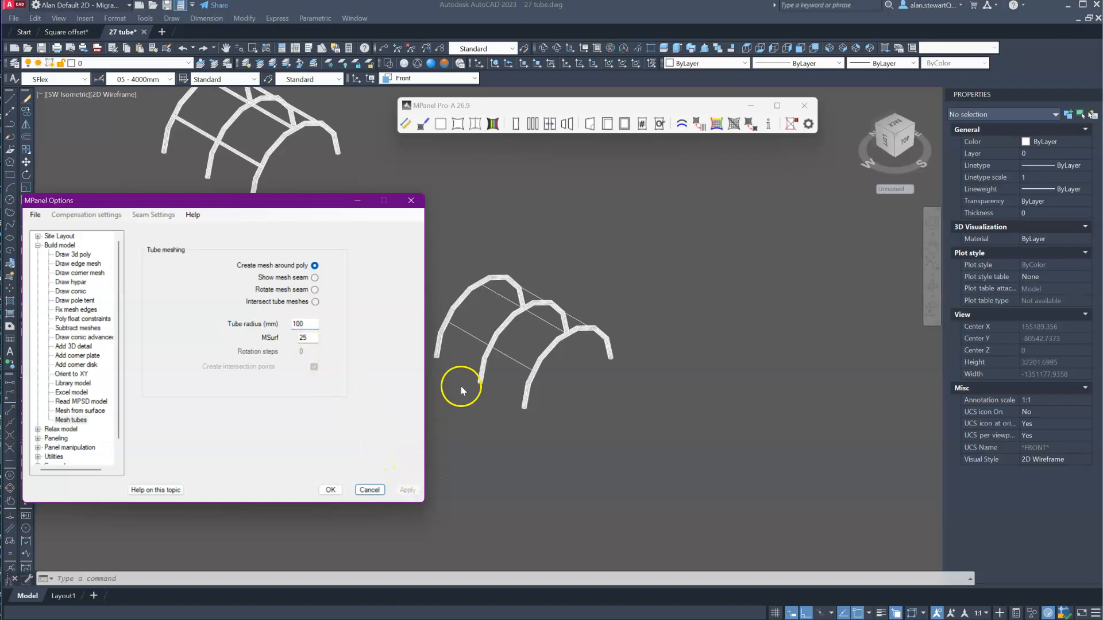
pyautogui.click(466, 338)
pyautogui.click(468, 332)
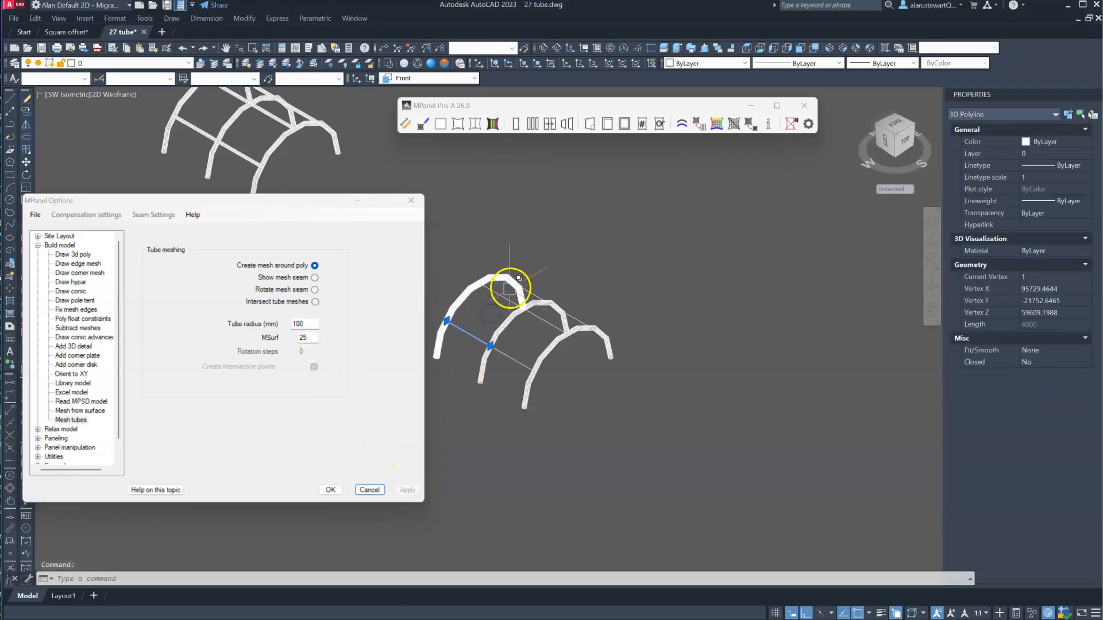
pyautogui.click(510, 287)
pyautogui.scroll(3, 505, 293)
pyautogui.click(550, 292)
pyautogui.click(617, 331)
pyautogui.click(571, 346)
pyautogui.click(517, 399)
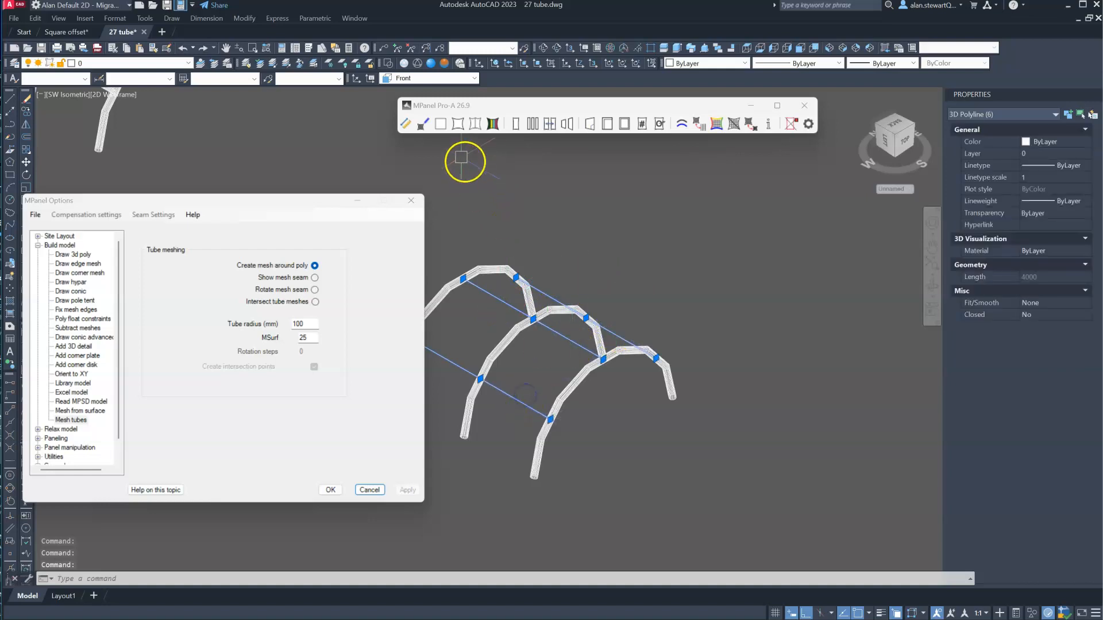
pyautogui.click(424, 125)
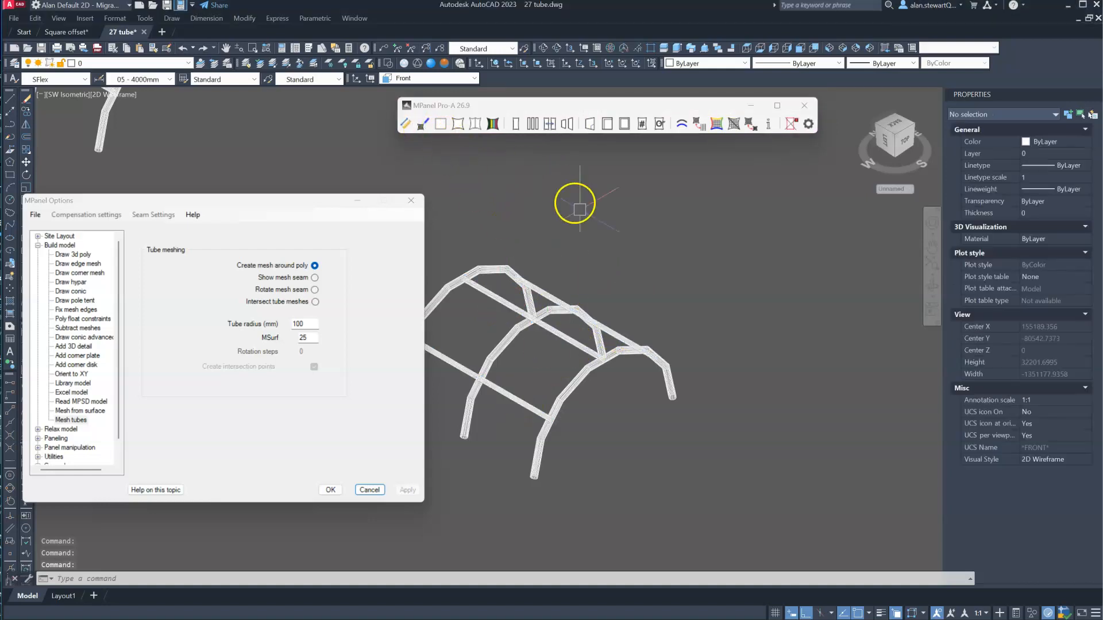
# - Make two copies of the nine-mesh tube frame, spaced out in line beside the original
pyautogui.scroll(-2, 632, 241)
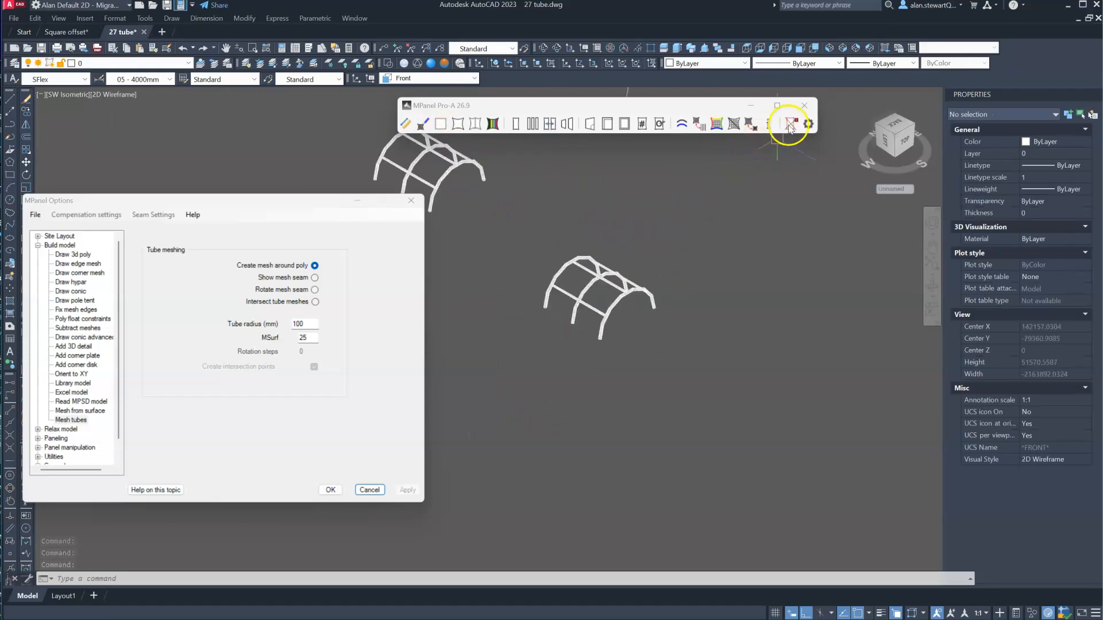
pyautogui.scroll(2, 654, 218)
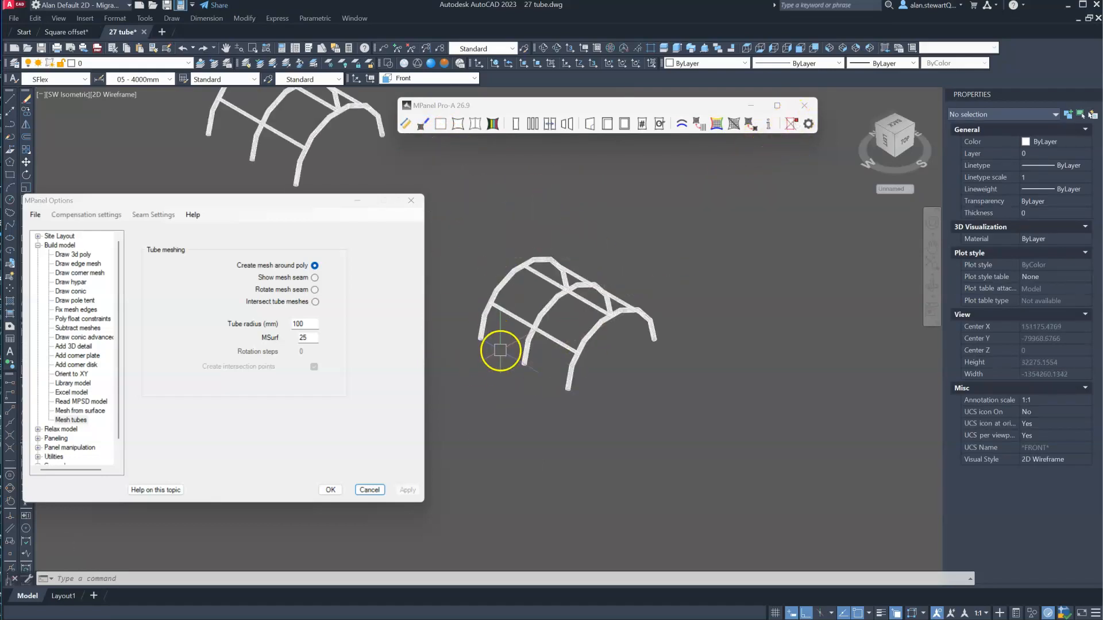
pyautogui.click(699, 401)
pyautogui.click(480, 229)
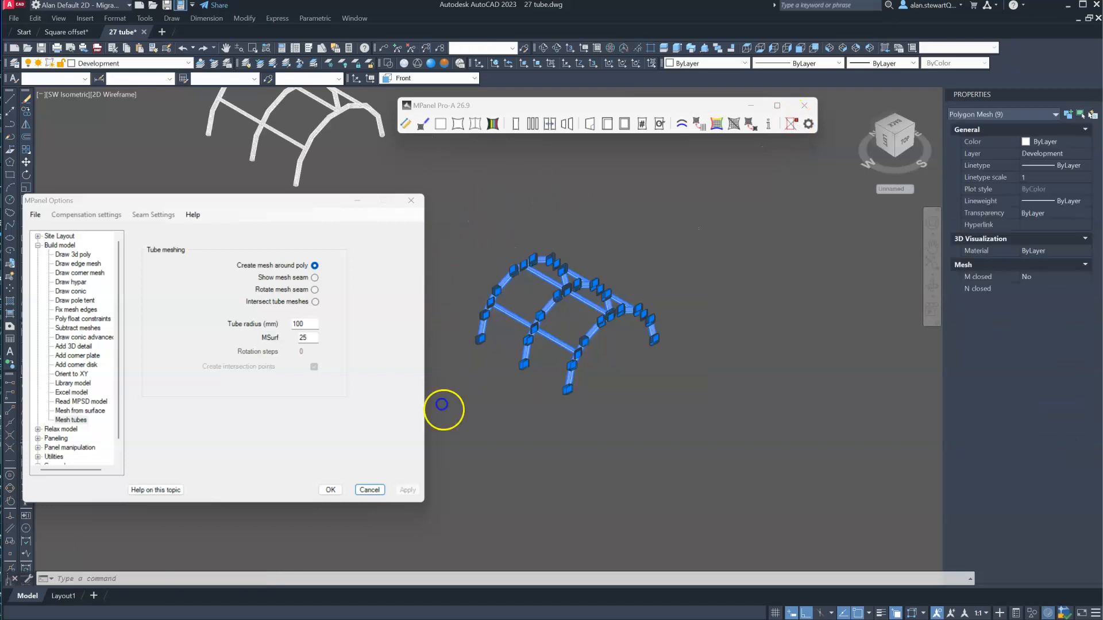
pyautogui.scroll(-7, 441, 407)
pyautogui.write('co')
pyautogui.press('Return')
pyautogui.click(523, 411)
pyautogui.click(571, 380)
pyautogui.click(634, 341)
pyautogui.rightClick(683, 338)
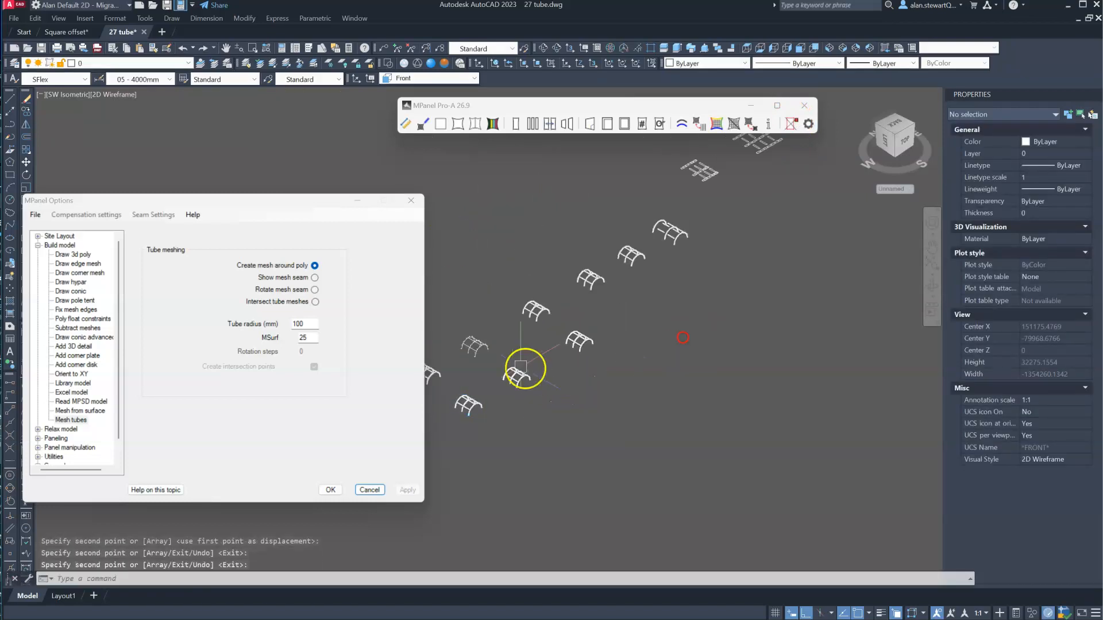
pyautogui.scroll(4, 511, 364)
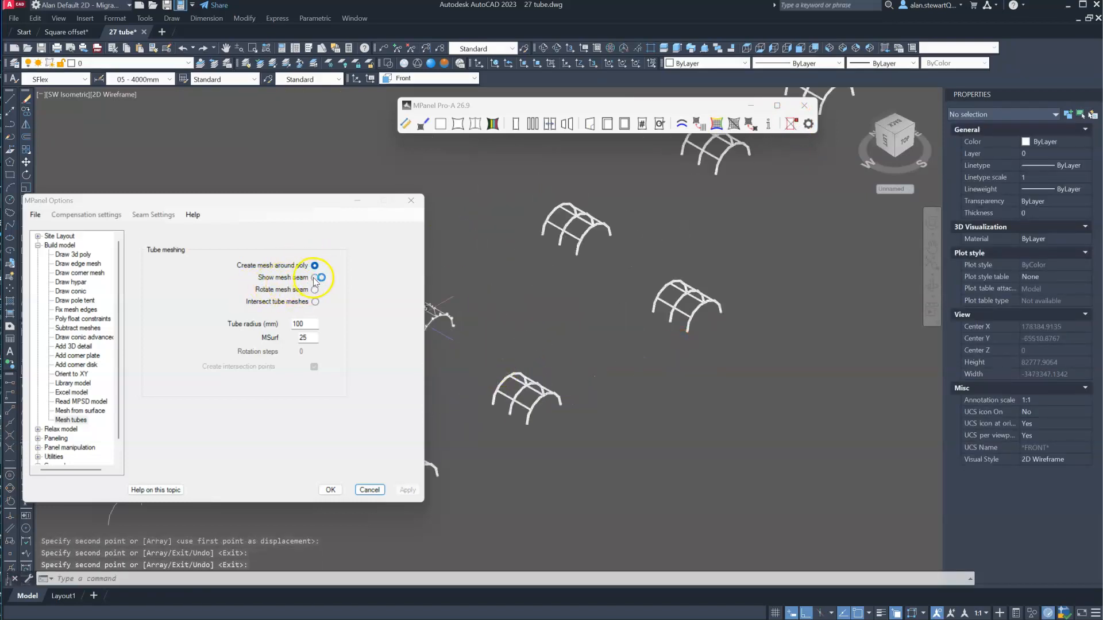
# - Show the mesh seams on one copied tube frame and remove its meshes, leaving only the seam polylines
pyautogui.click(315, 278)
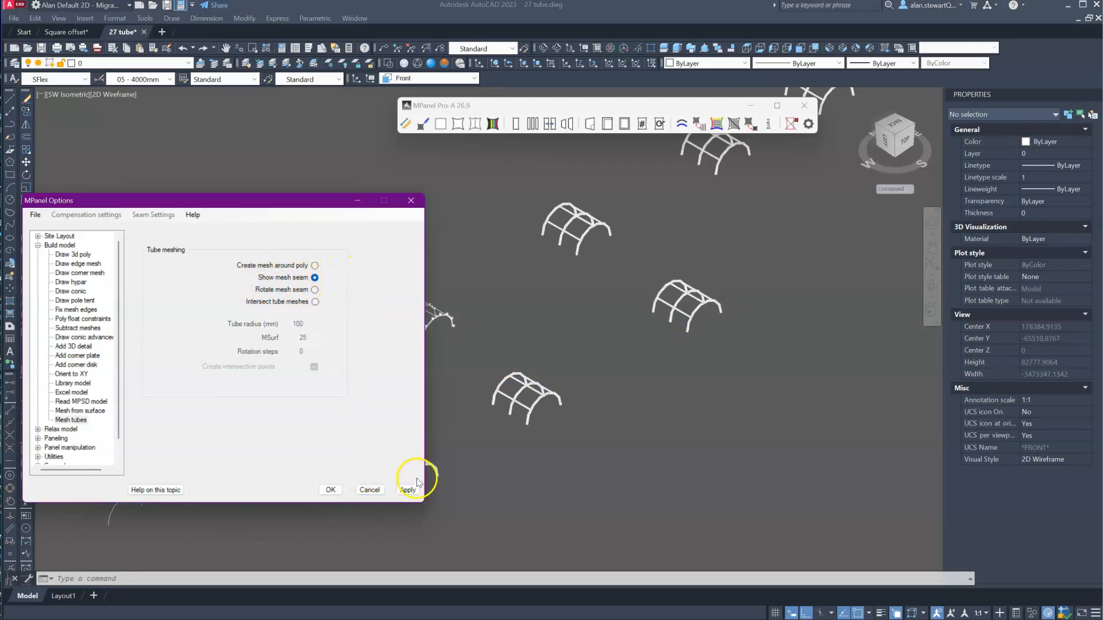
pyautogui.click(570, 428)
pyautogui.click(586, 446)
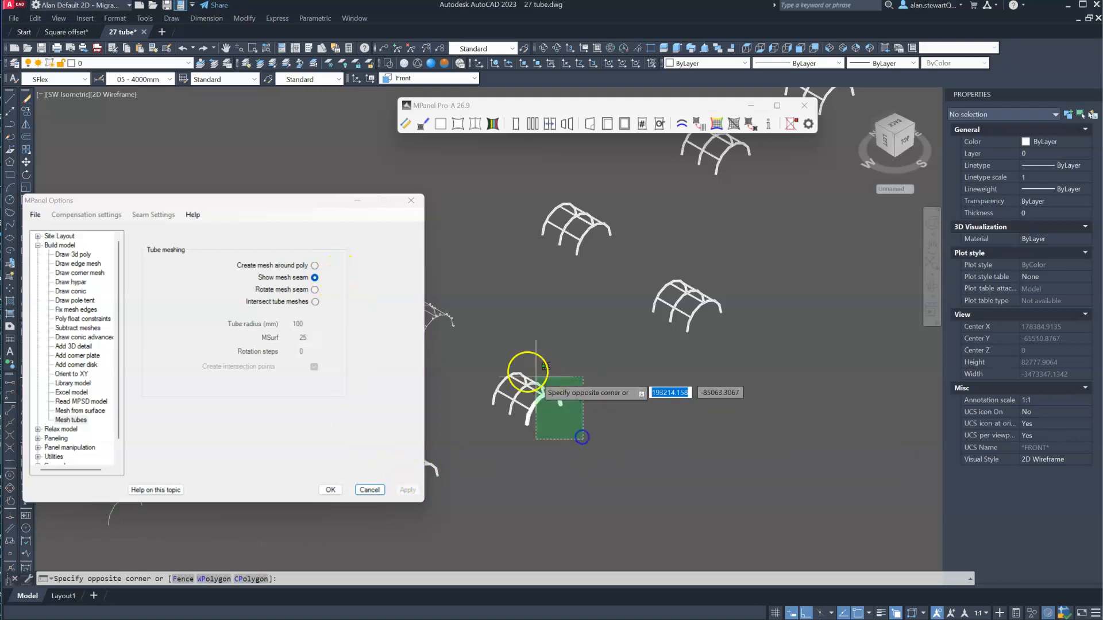
pyautogui.click(489, 345)
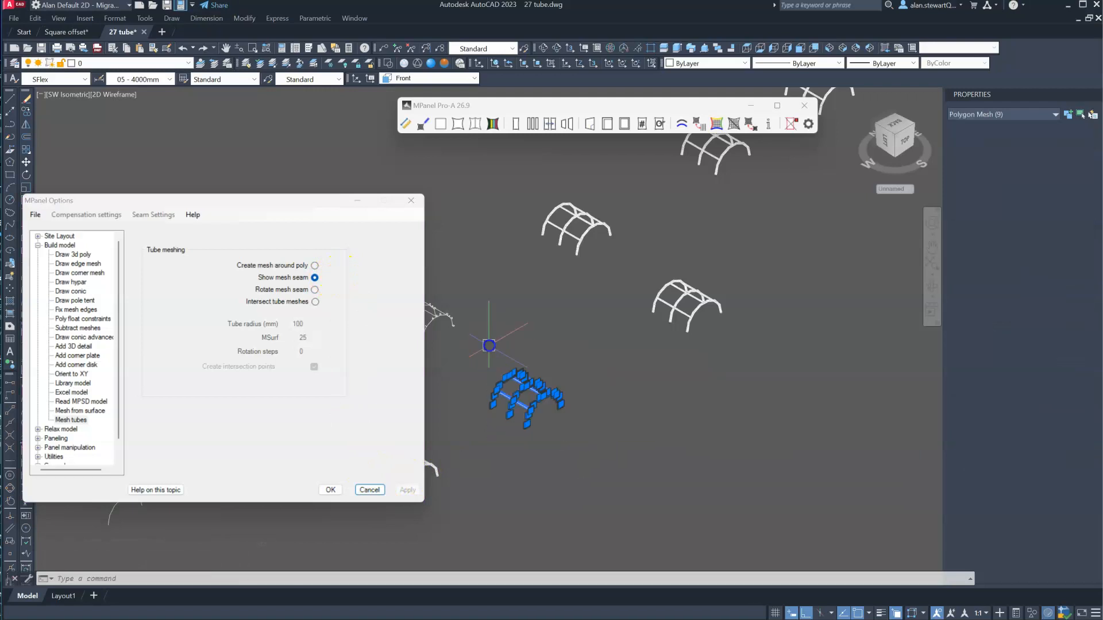
pyautogui.click(423, 125)
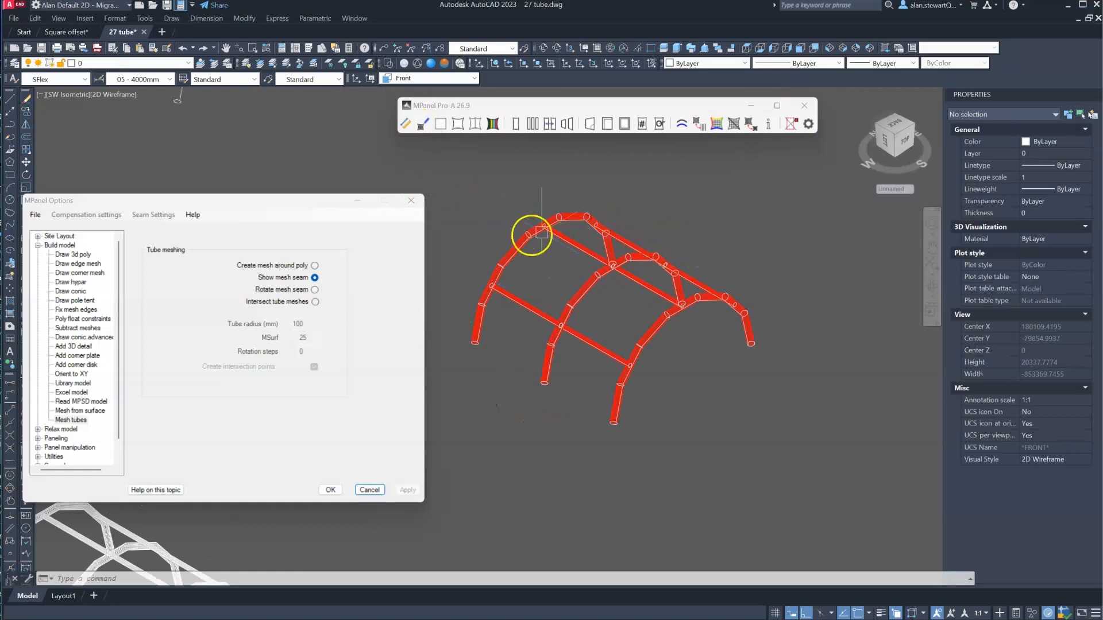
pyautogui.click(790, 124)
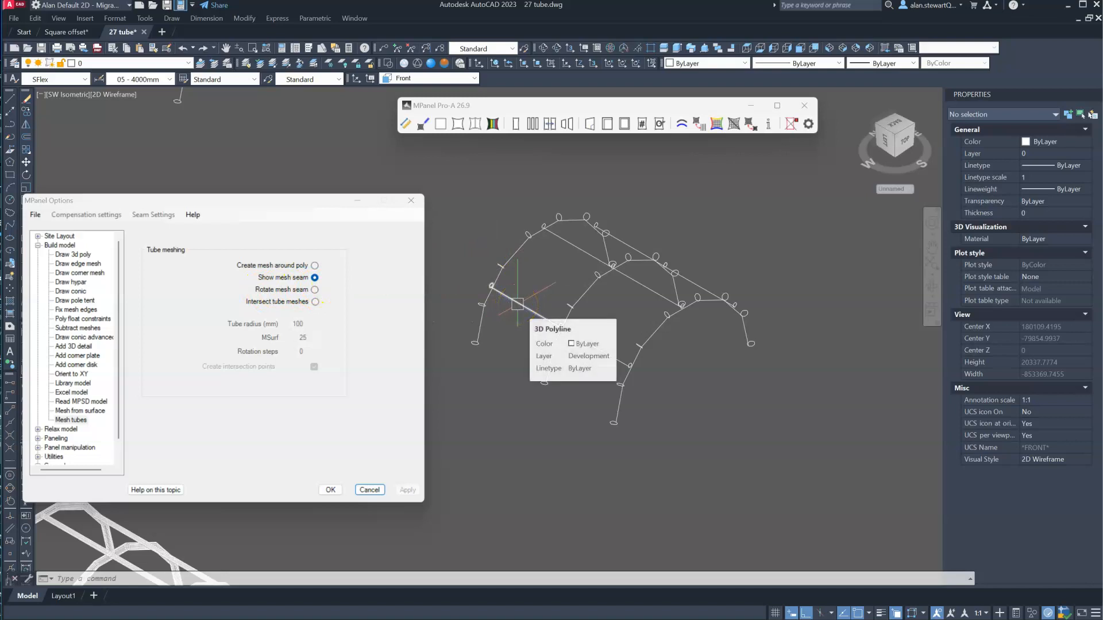
pyautogui.scroll(3, 499, 297)
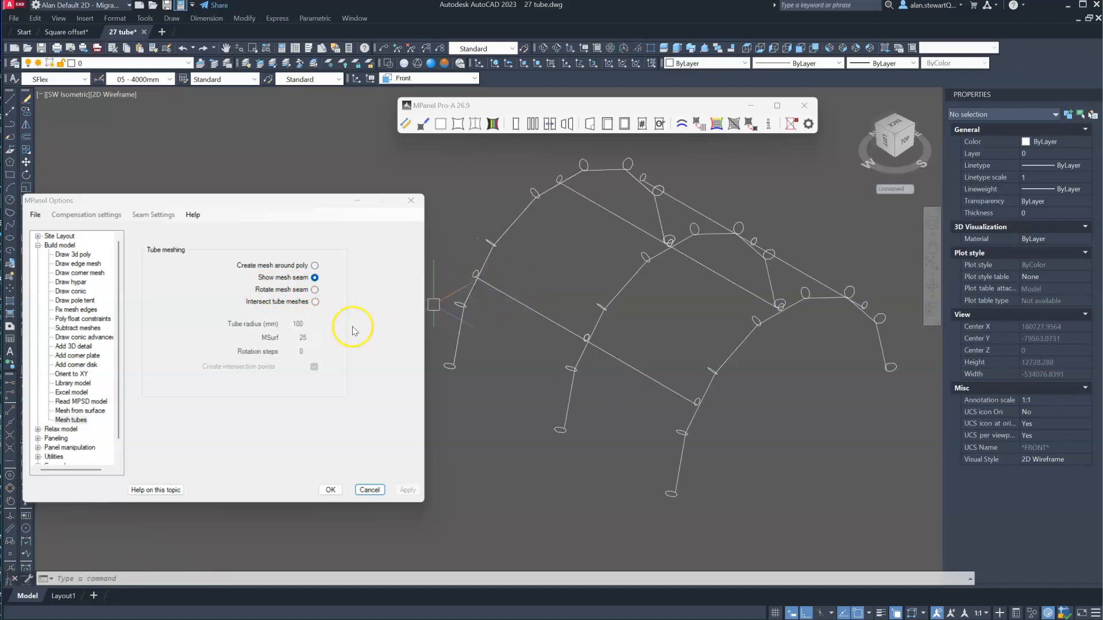
# - Choose the Rotate mesh seam option and examine the mesh lines at the lower end of a tube leg
pyautogui.click(316, 290)
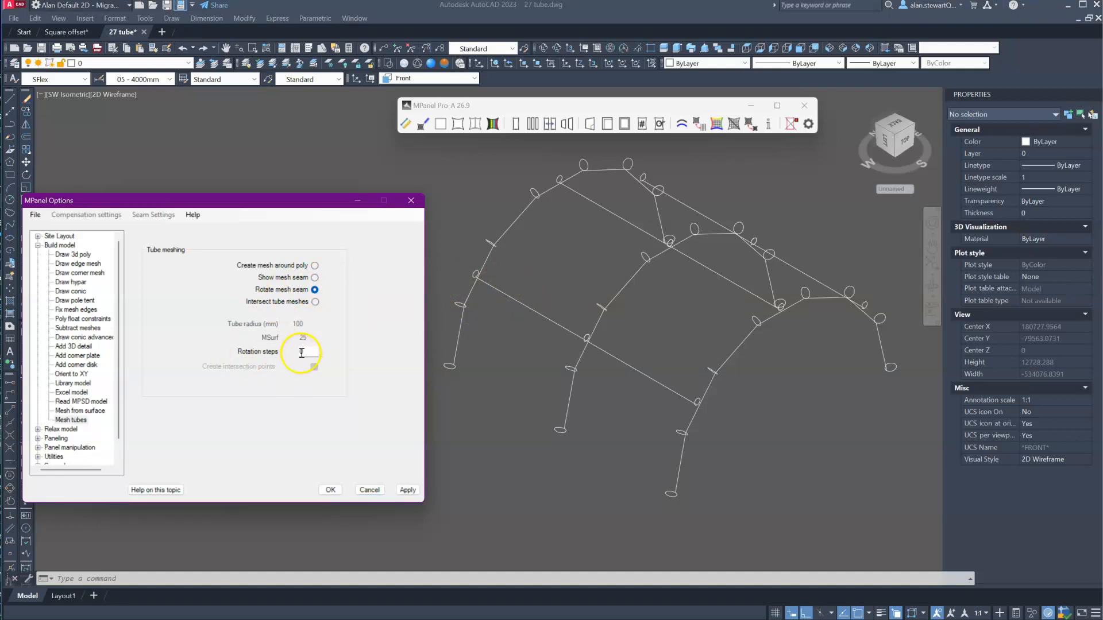
pyautogui.scroll(-8, 669, 267)
pyautogui.scroll(5, 502, 422)
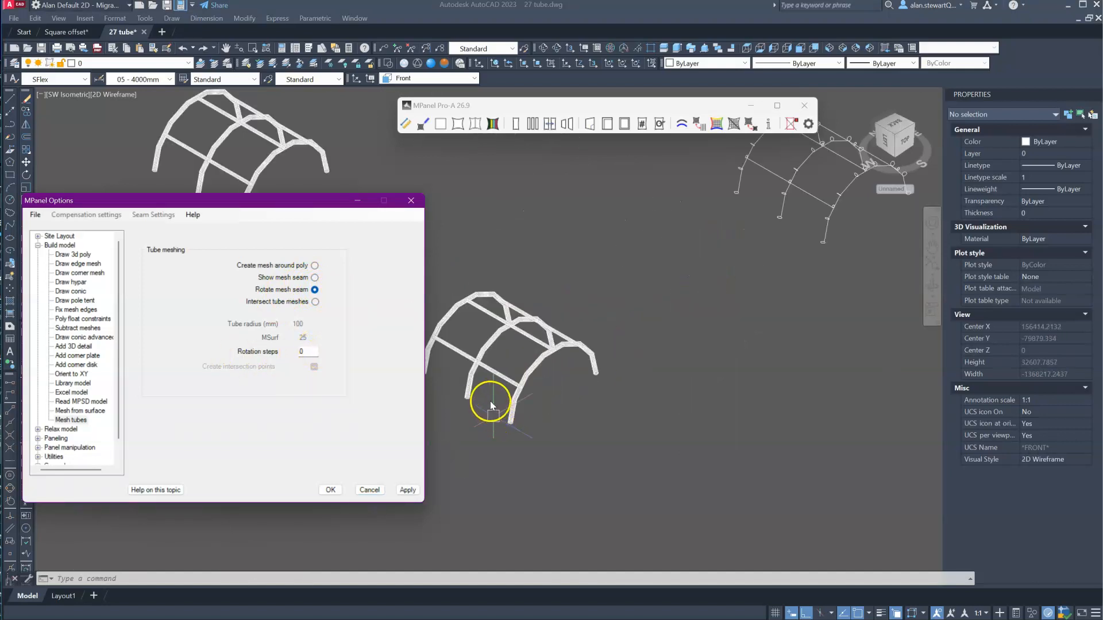
pyautogui.scroll(5, 526, 469)
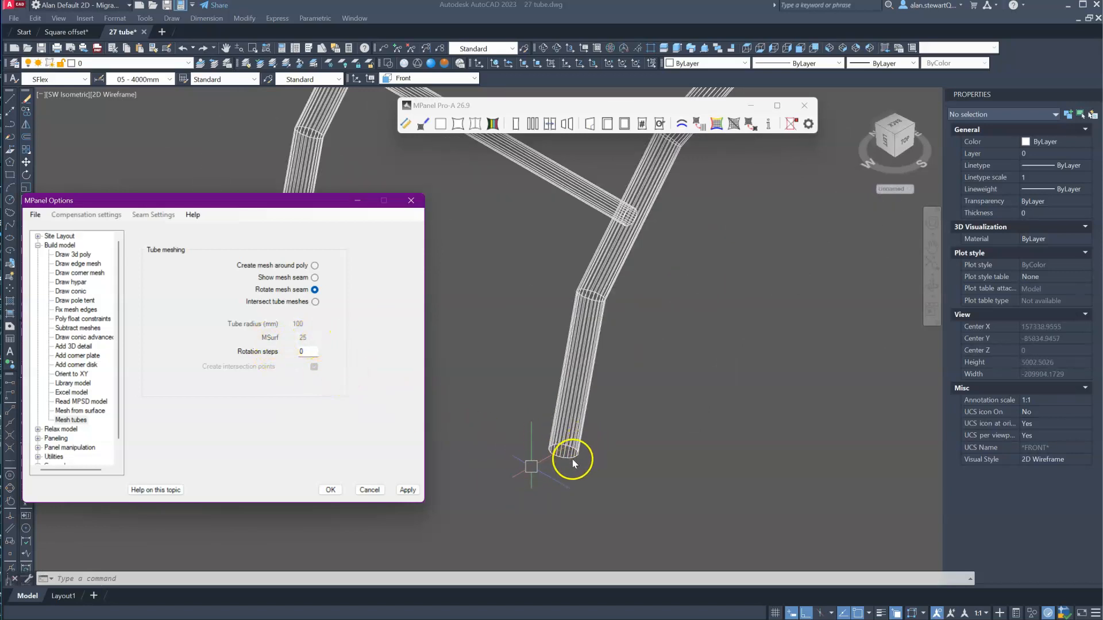
pyautogui.scroll(3, 574, 460)
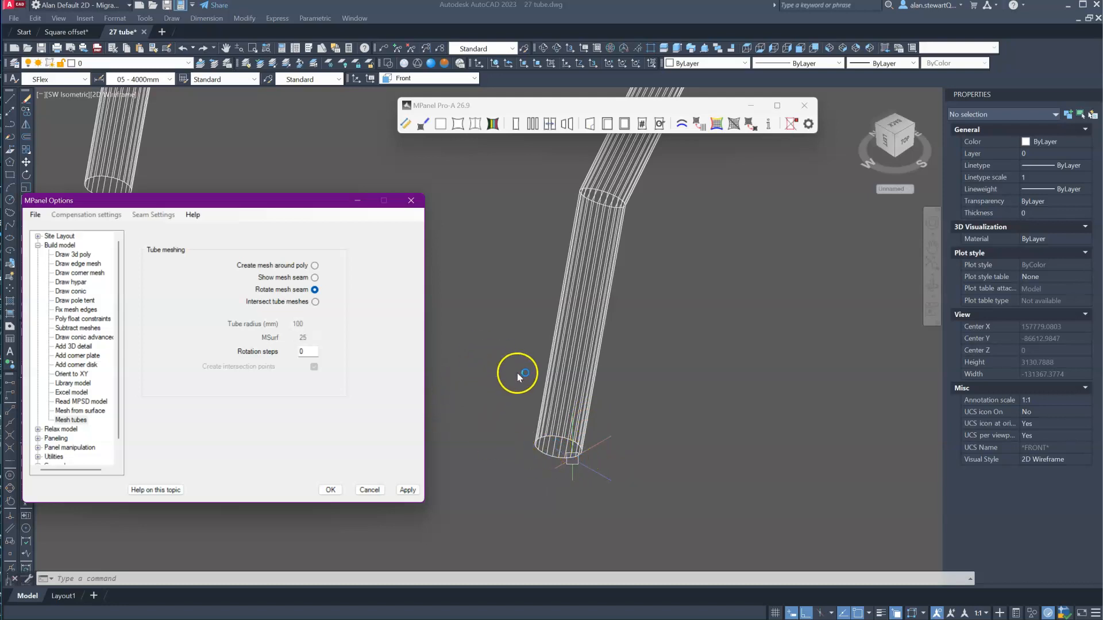
pyautogui.scroll(-6, 540, 405)
pyautogui.scroll(-4, 508, 310)
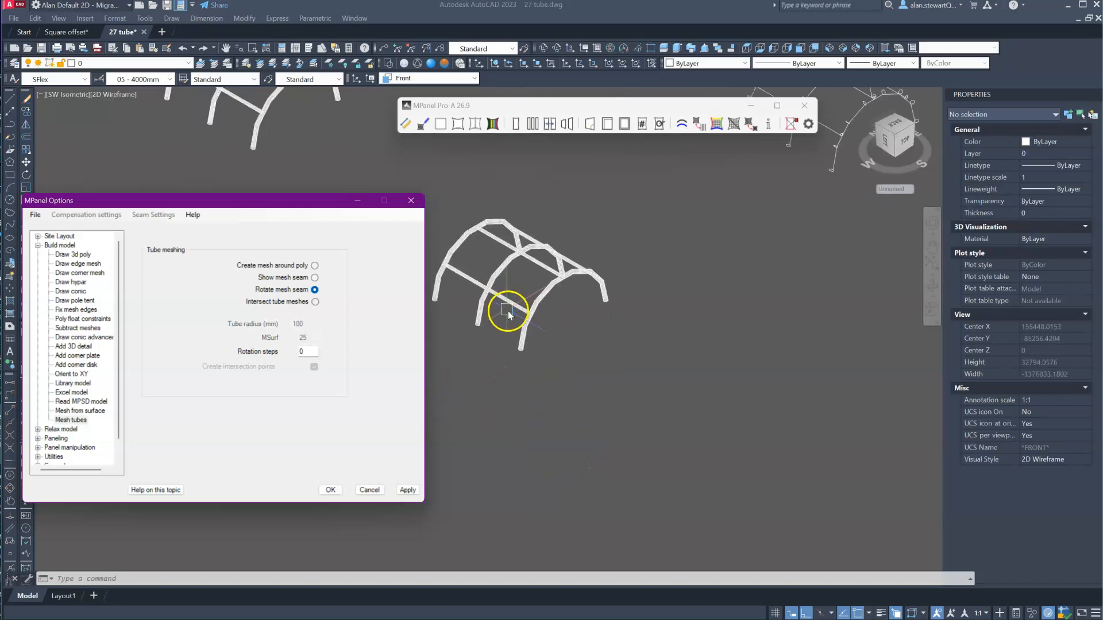
# - Intersect the nine tube meshes of one copied frame with Intersect tube meshes, with Create intersection points enabled
pyautogui.scroll(-2, 487, 352)
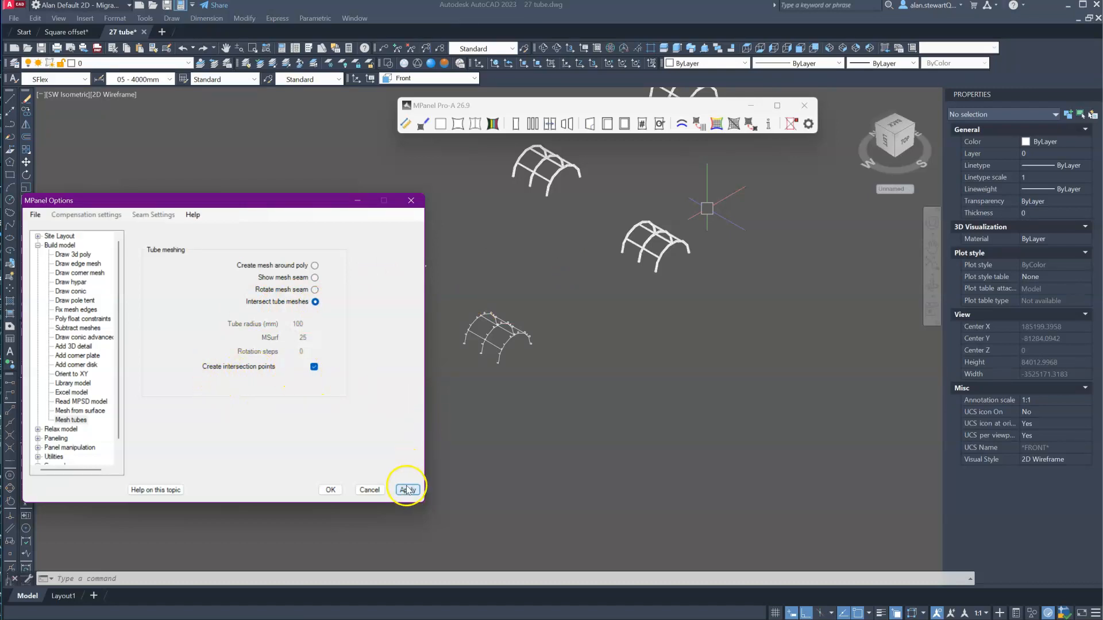
pyautogui.scroll(5, 649, 185)
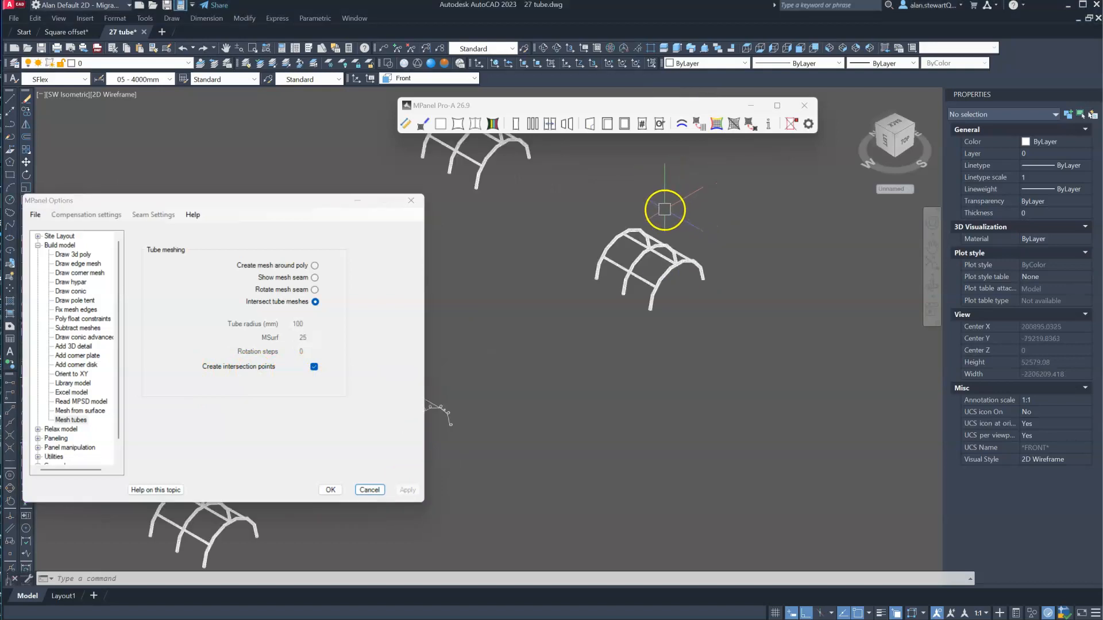
pyautogui.click(731, 315)
pyautogui.click(568, 178)
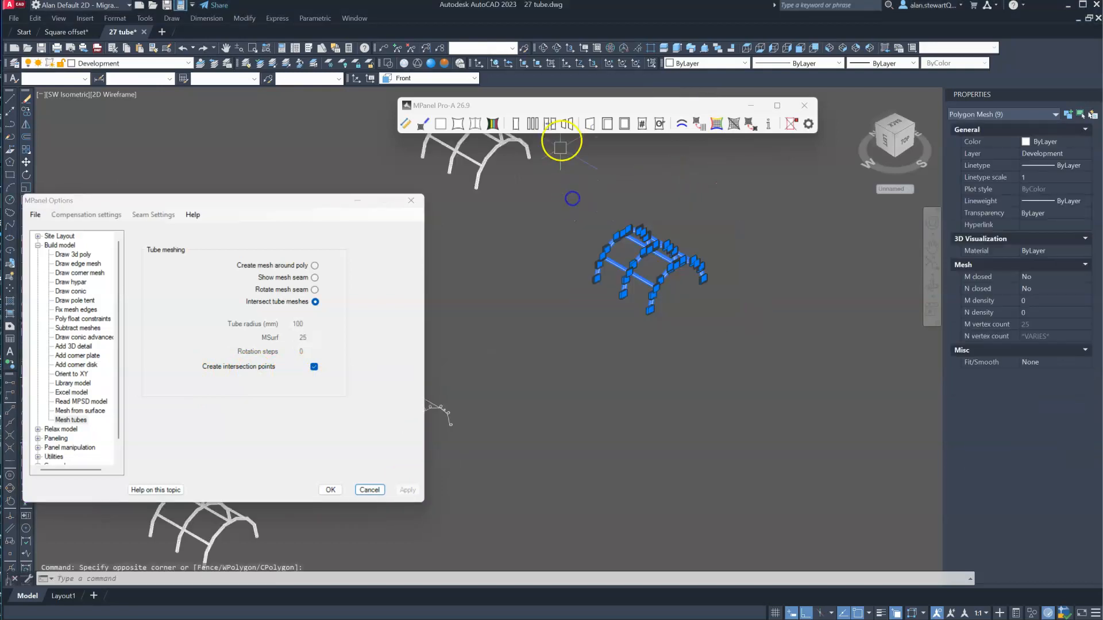
pyautogui.click(553, 107)
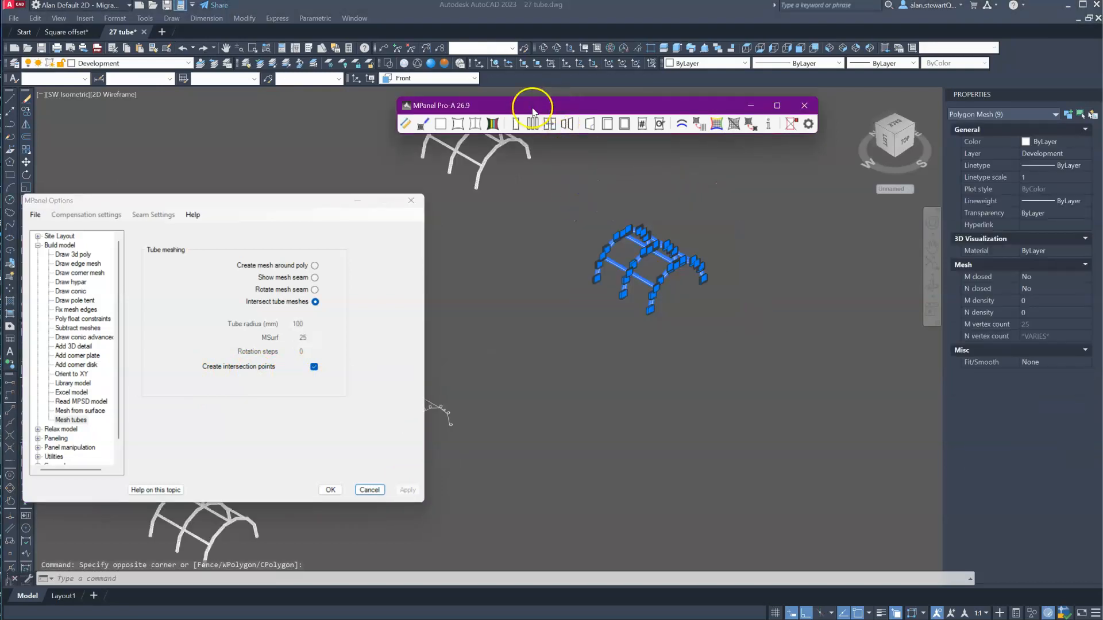
pyautogui.click(422, 126)
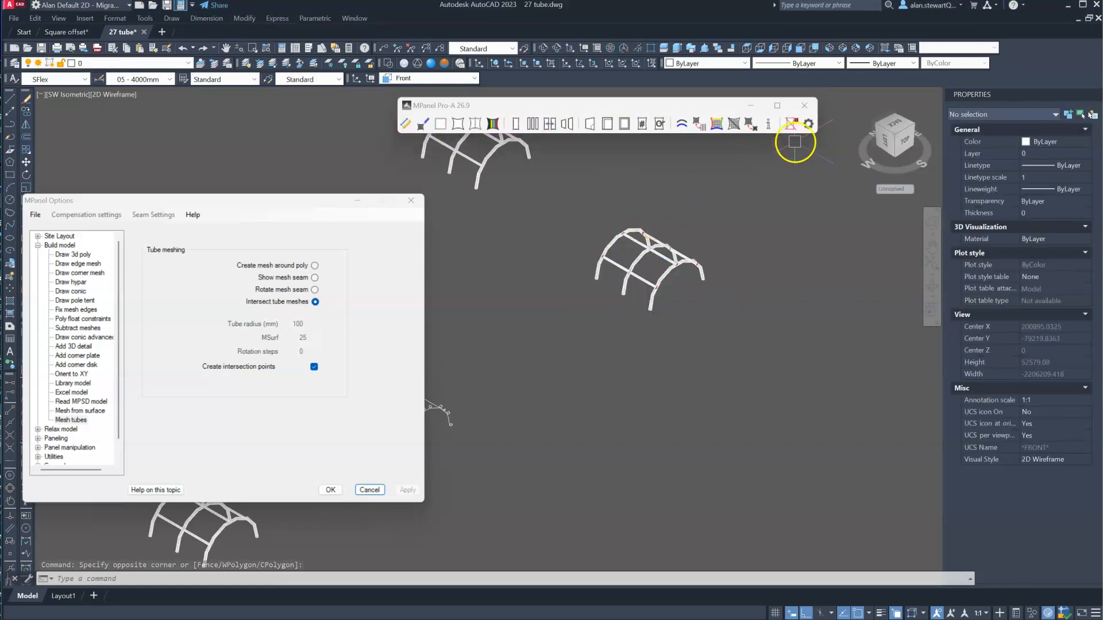
# - Examine the intersection points where the connecting tubes meet the front arch of the intersected frame
pyautogui.scroll(8, 692, 262)
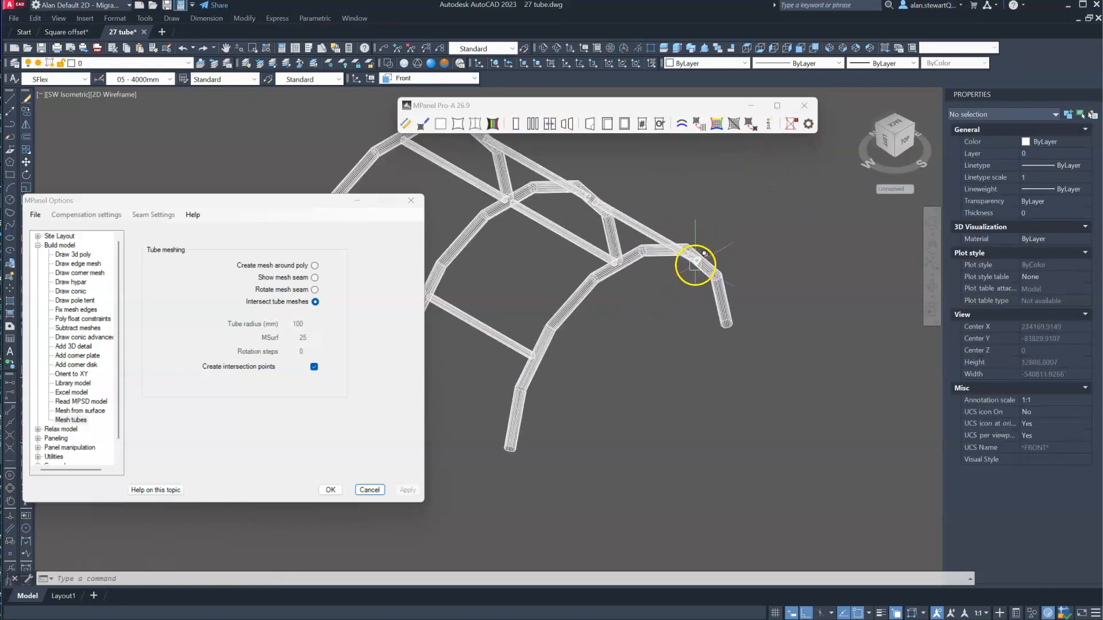
pyautogui.scroll(2, 560, 251)
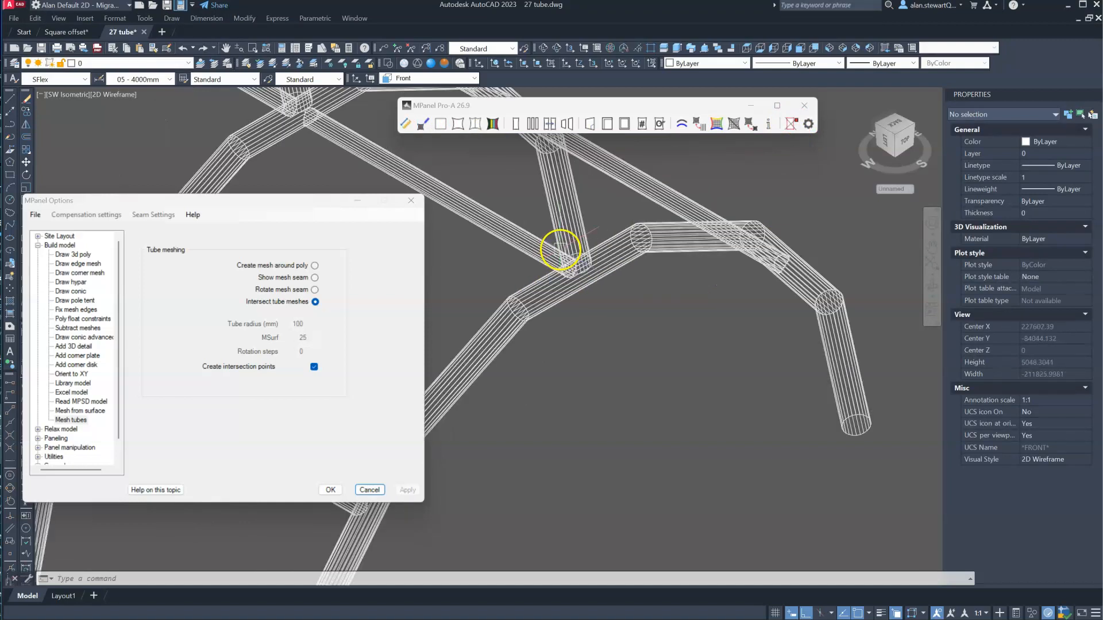
pyautogui.scroll(6, 787, 279)
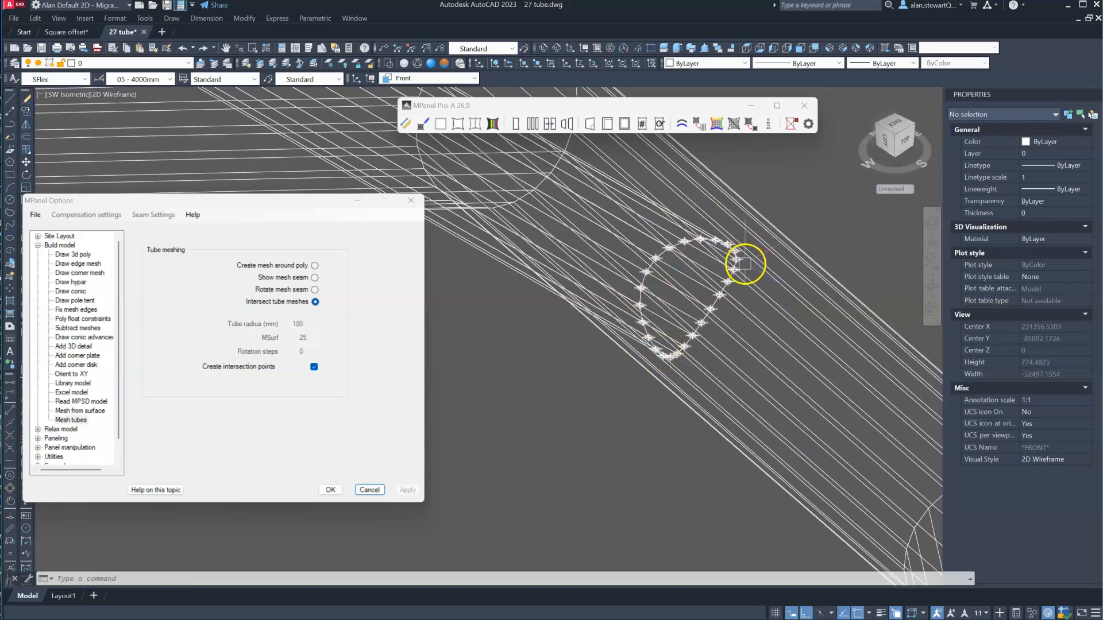
pyautogui.scroll(4, 740, 252)
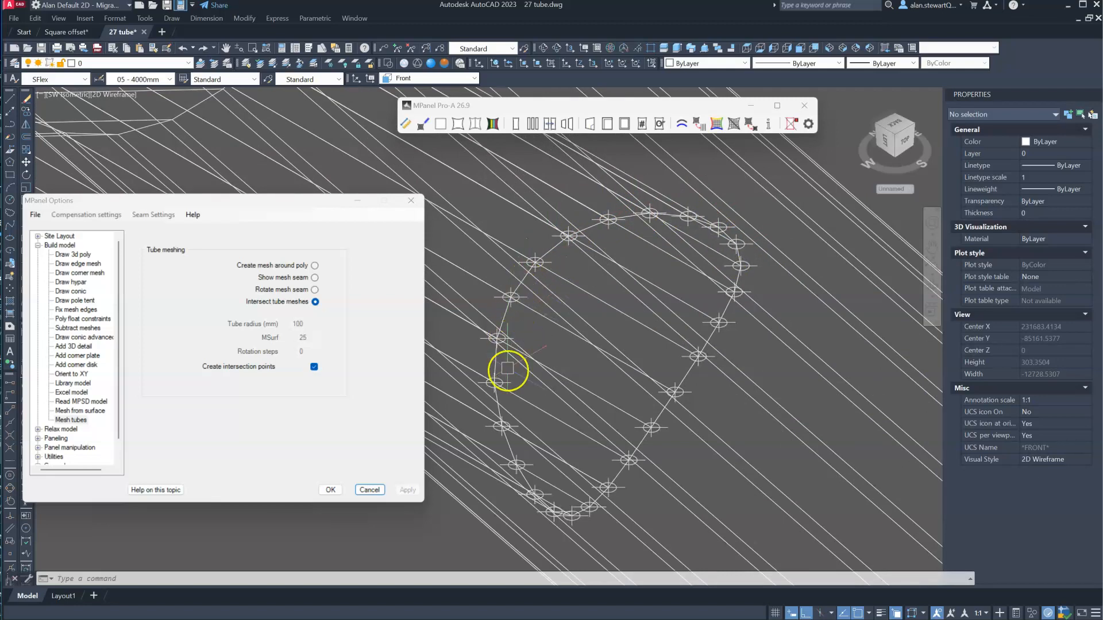
pyautogui.scroll(-6, 671, 278)
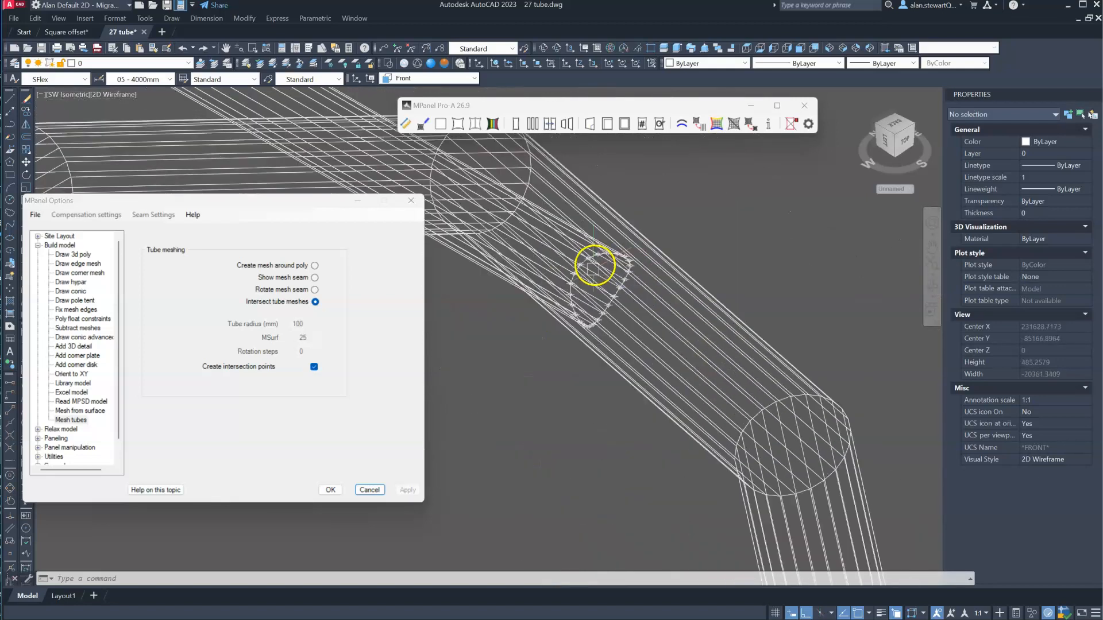
pyautogui.scroll(-3, 557, 291)
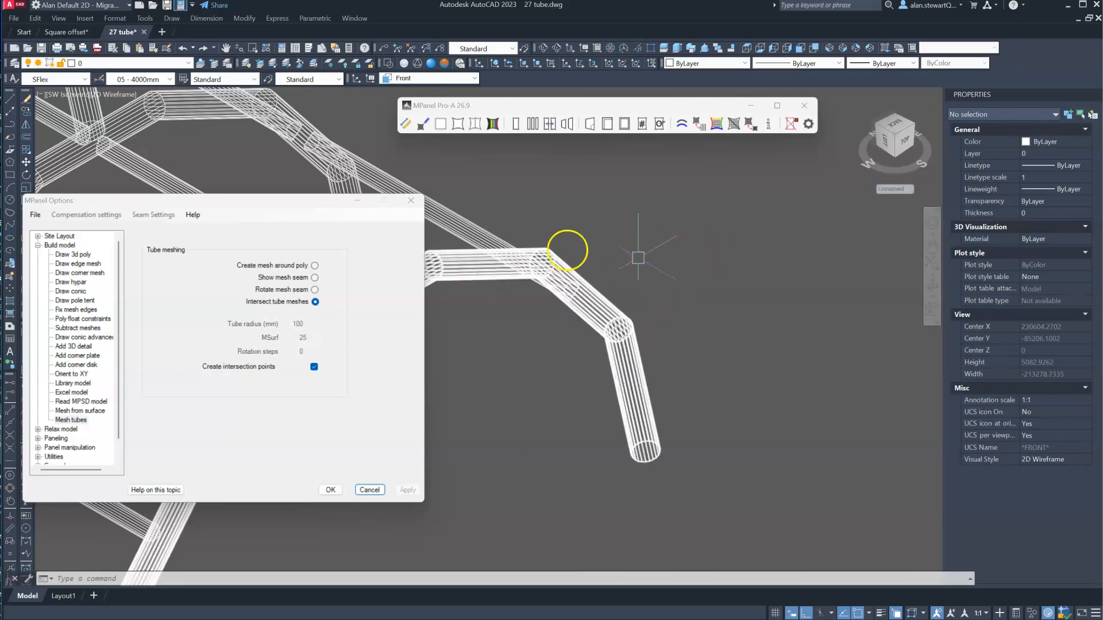
pyautogui.scroll(-2, 605, 275)
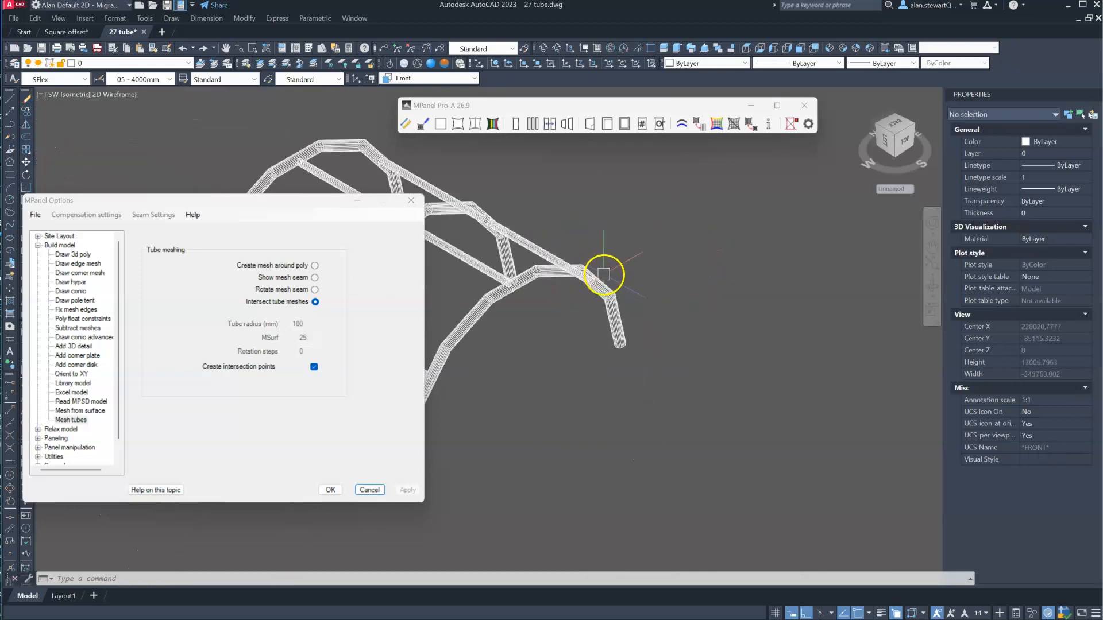
# - Copy the intersected tube frame with its intersection points to an empty area beside it
pyautogui.scroll(-3, 535, 288)
pyautogui.click(635, 381)
pyautogui.click(551, 322)
pyautogui.write('co')
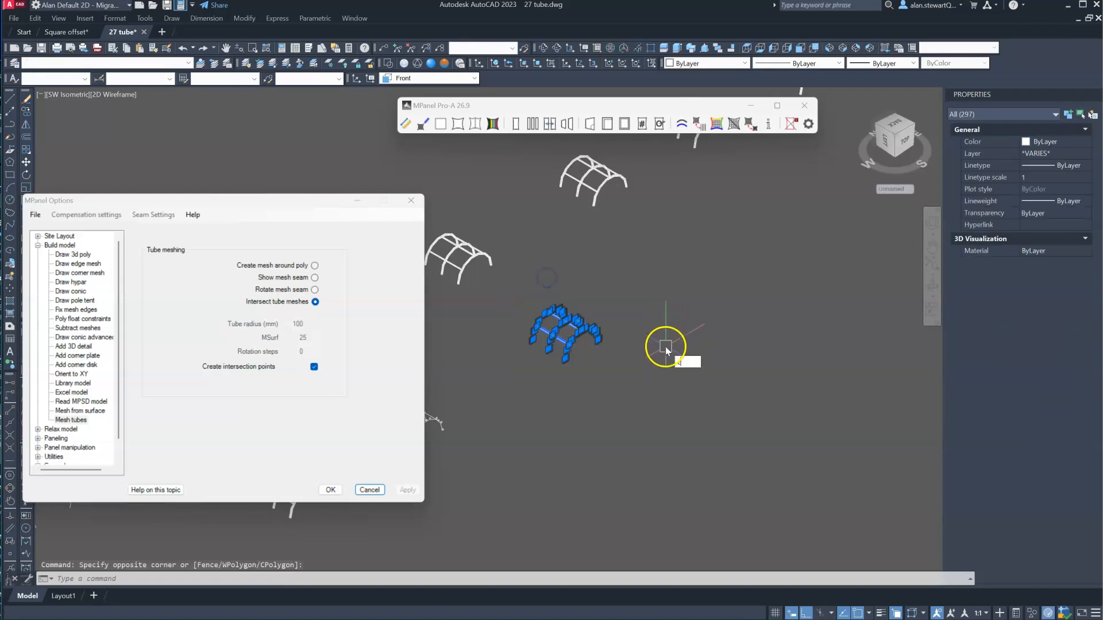
pyautogui.press('Return')
pyautogui.click(660, 351)
pyautogui.click(743, 283)
pyautogui.press('Return')
# - Split the copied frame's three arch tube meshes into segments and check a leg segment of the front arch
pyautogui.scroll(4, 499, 372)
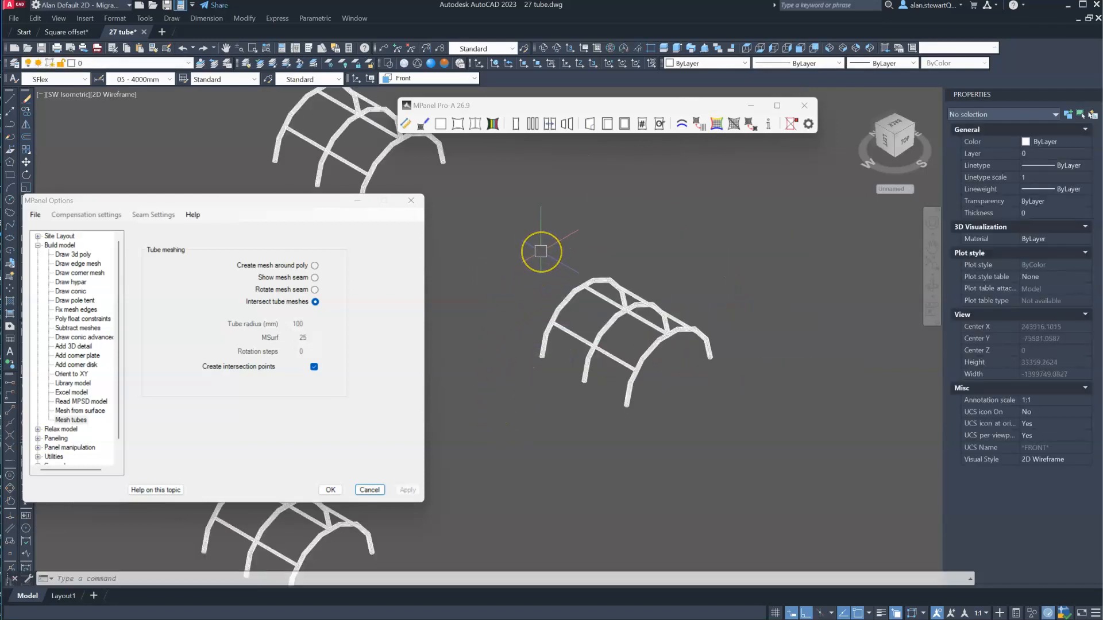
pyautogui.click(716, 125)
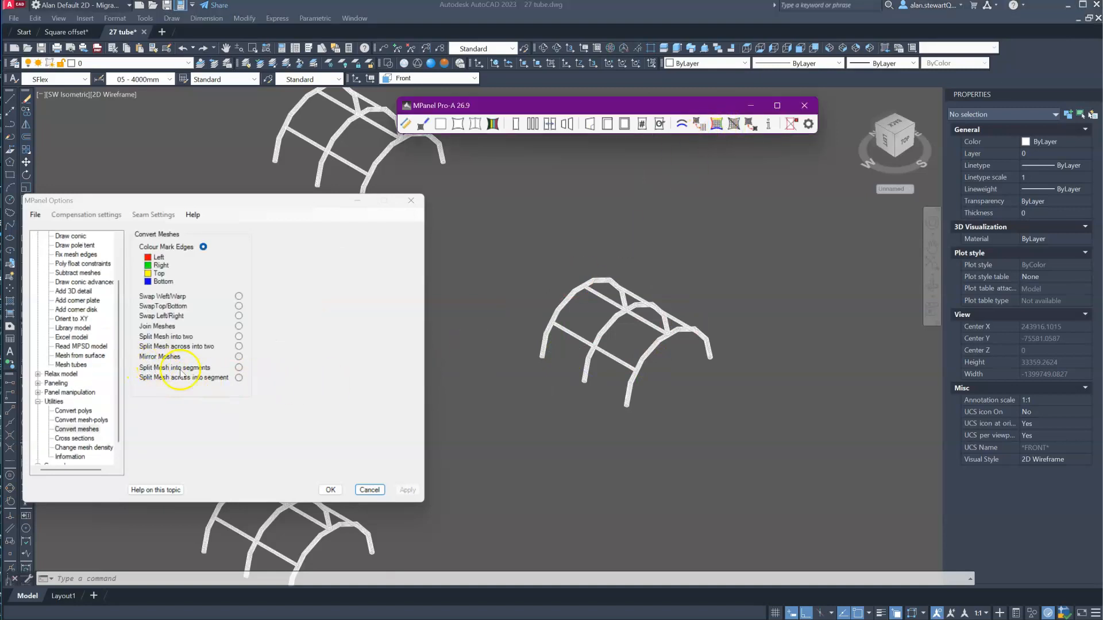
pyautogui.click(239, 372)
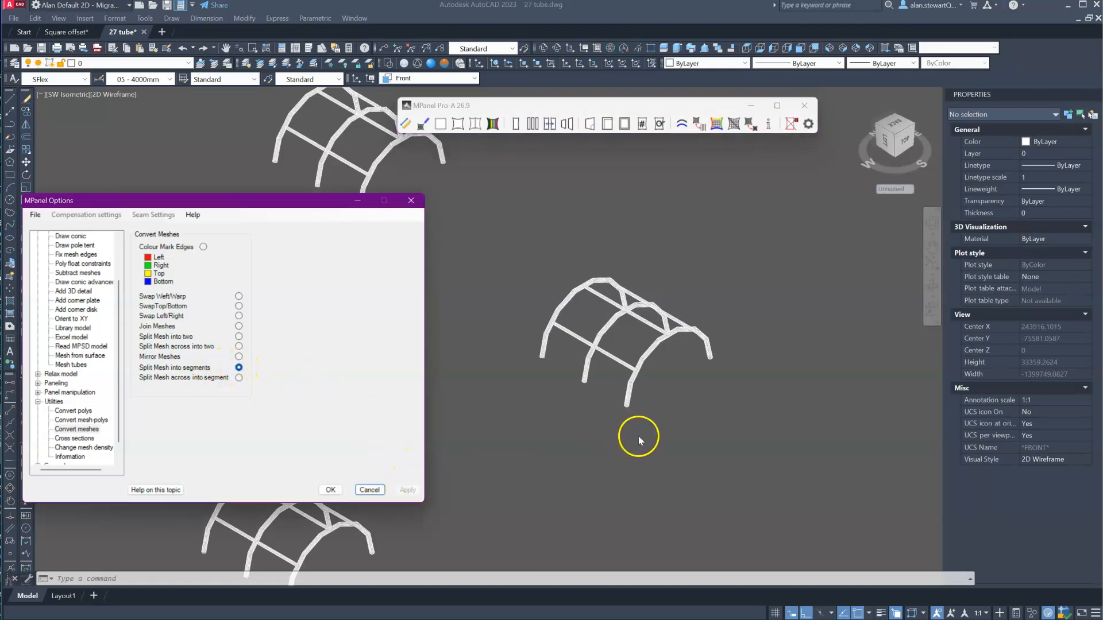
pyautogui.scroll(5, 623, 391)
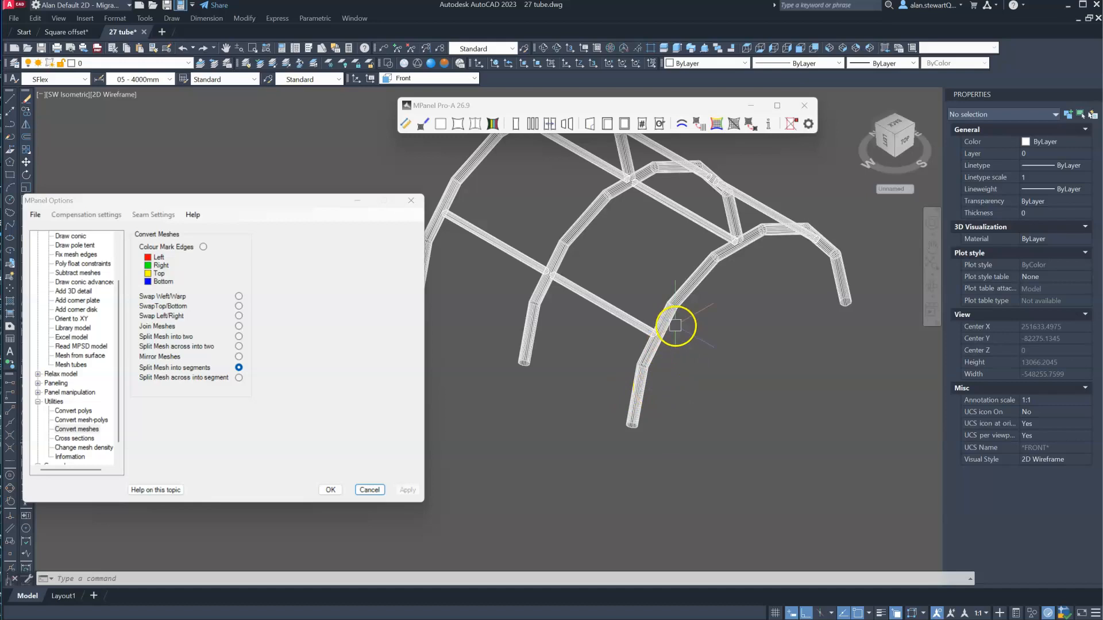
pyautogui.click(634, 402)
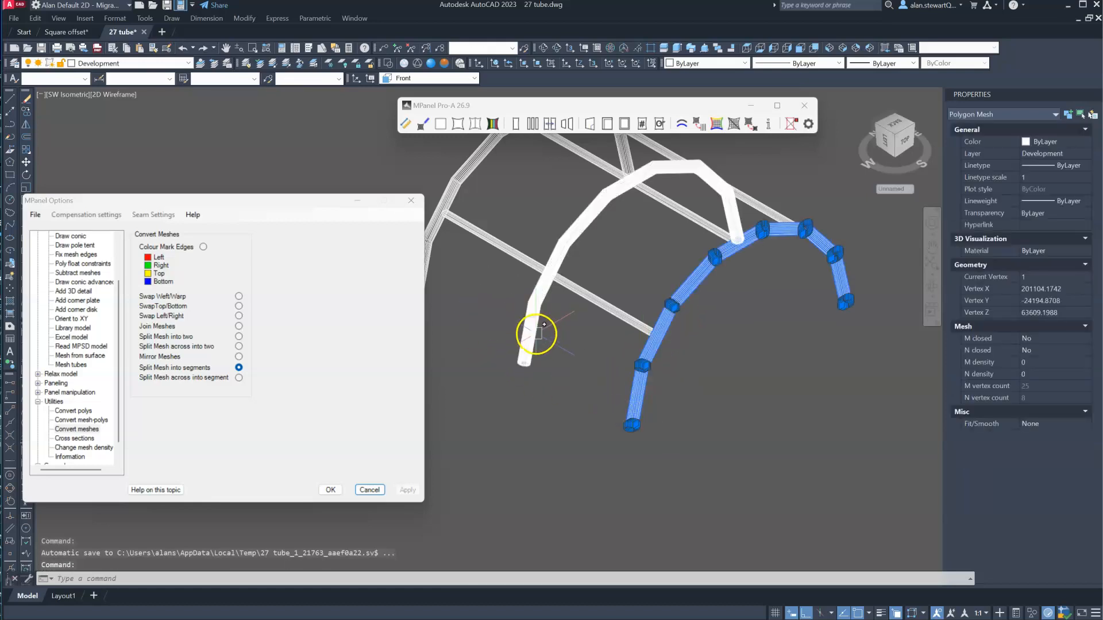
pyautogui.scroll(-2, 540, 334)
pyautogui.click(488, 316)
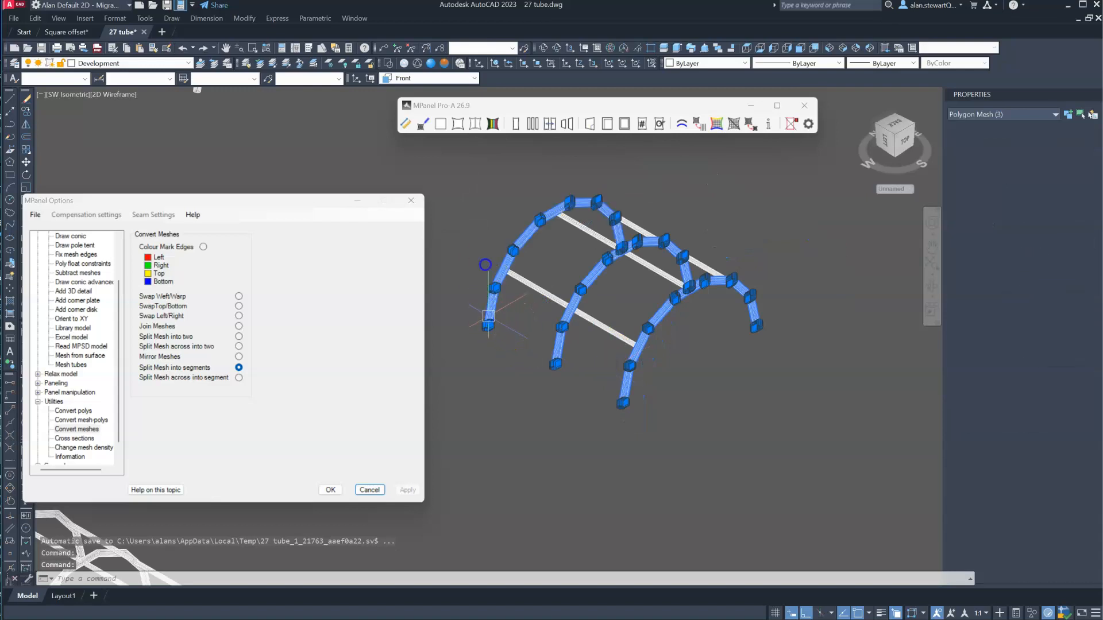
pyautogui.click(690, 107)
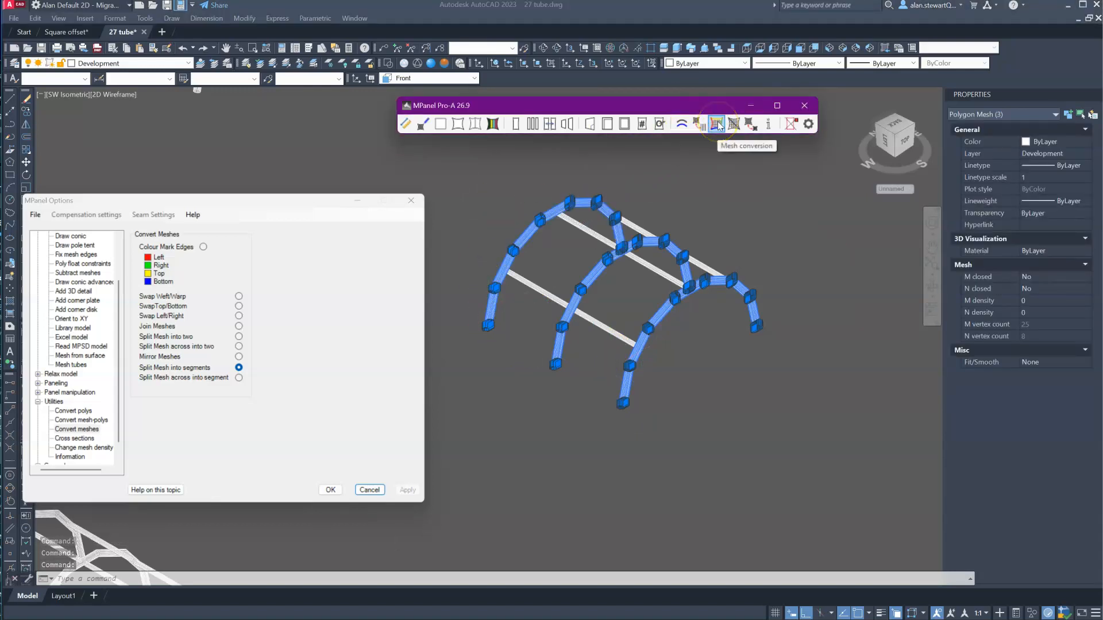
pyautogui.click(716, 124)
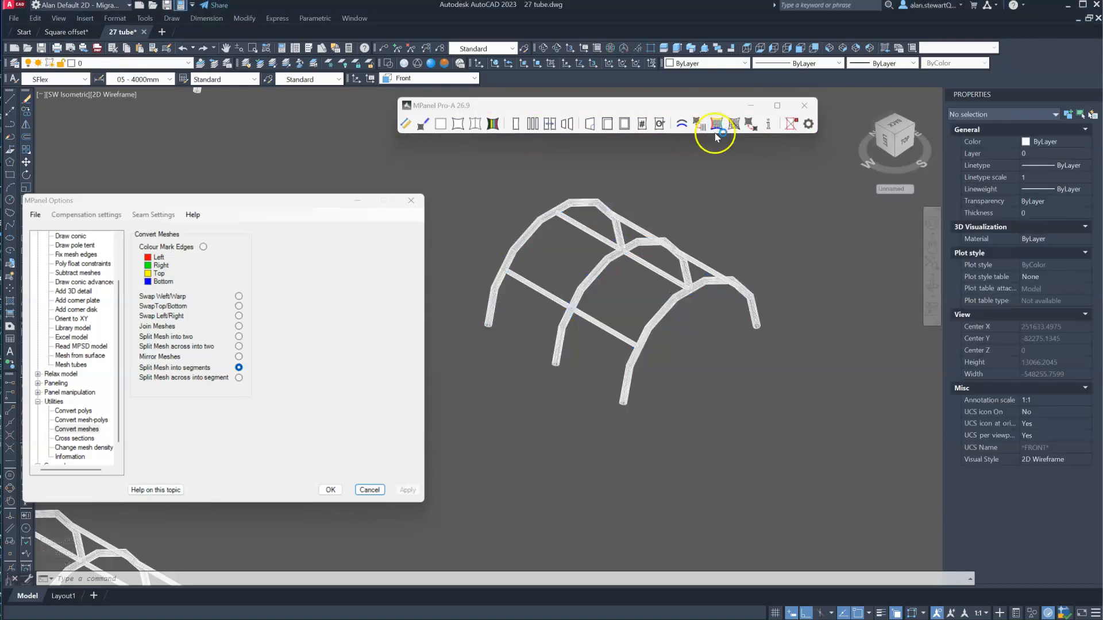
pyautogui.click(790, 126)
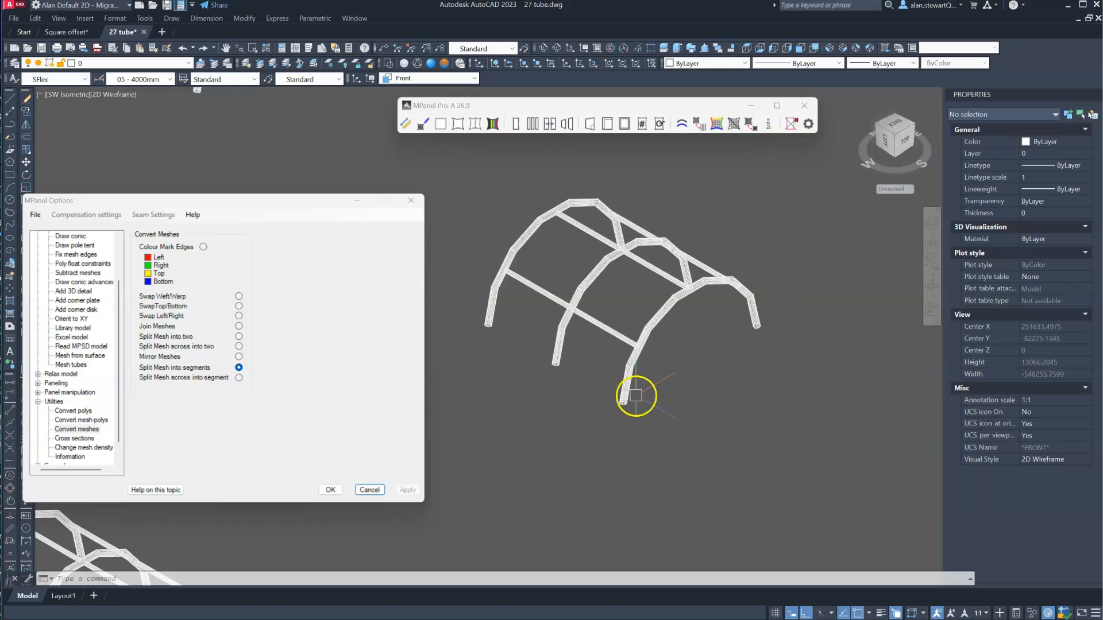
pyautogui.click(629, 391)
pyautogui.scroll(3, 614, 382)
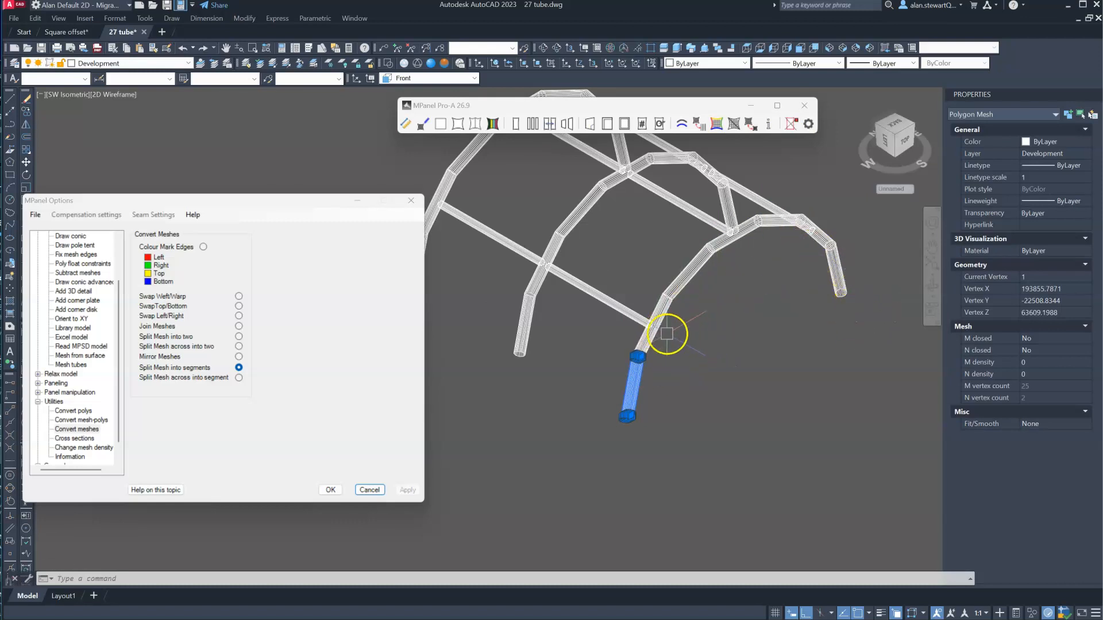
# - Copy the segmented tube frame to an empty area in line beside it
pyautogui.click(653, 327)
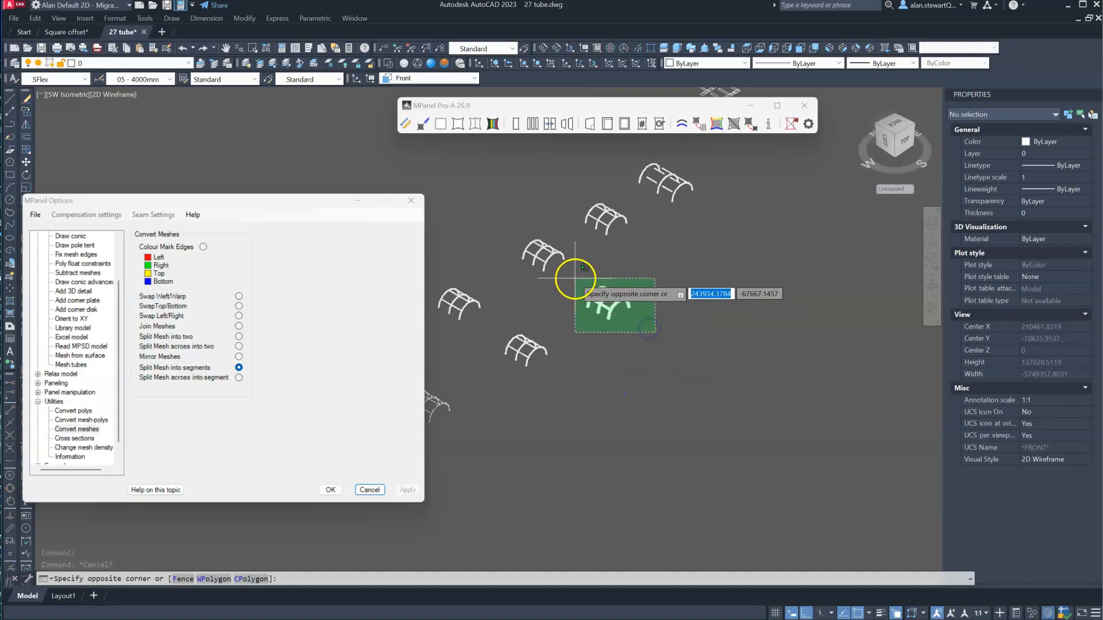
pyautogui.click(573, 282)
pyautogui.write('co')
pyautogui.press('Return')
pyautogui.click(652, 328)
pyautogui.click(768, 271)
pyautogui.press('Return')
# - Show the copied frame in top view and move its front arch with its intersection points about 5400 units straight away from the connecting tubes
pyautogui.scroll(5, 702, 161)
pyautogui.scroll(2, 700, 159)
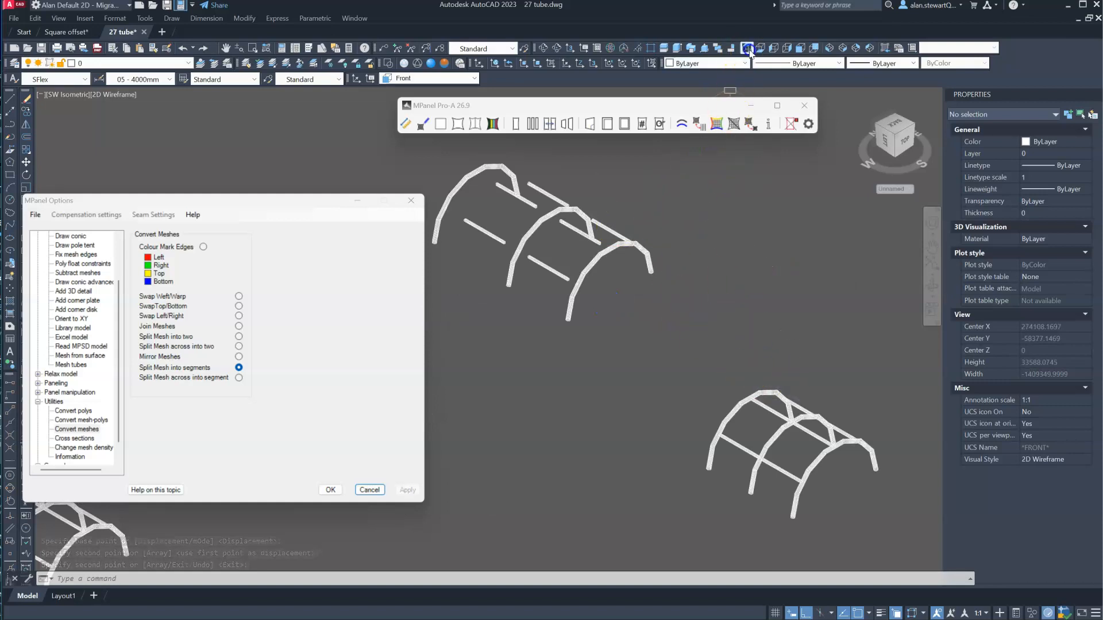
pyautogui.click(746, 48)
pyautogui.scroll(6, 681, 342)
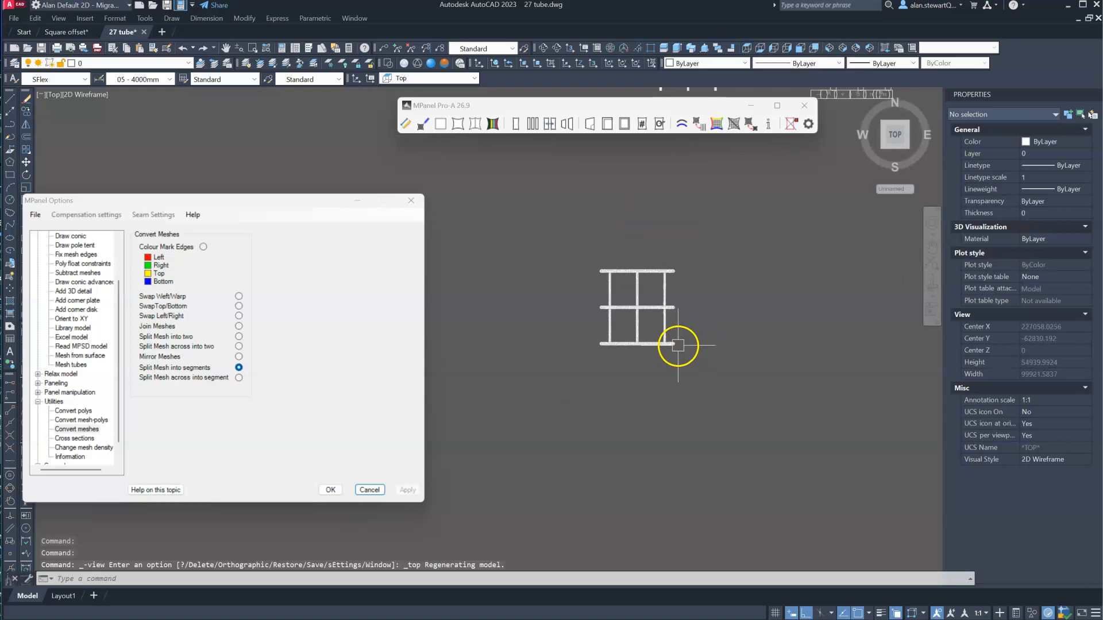
pyautogui.click(572, 333)
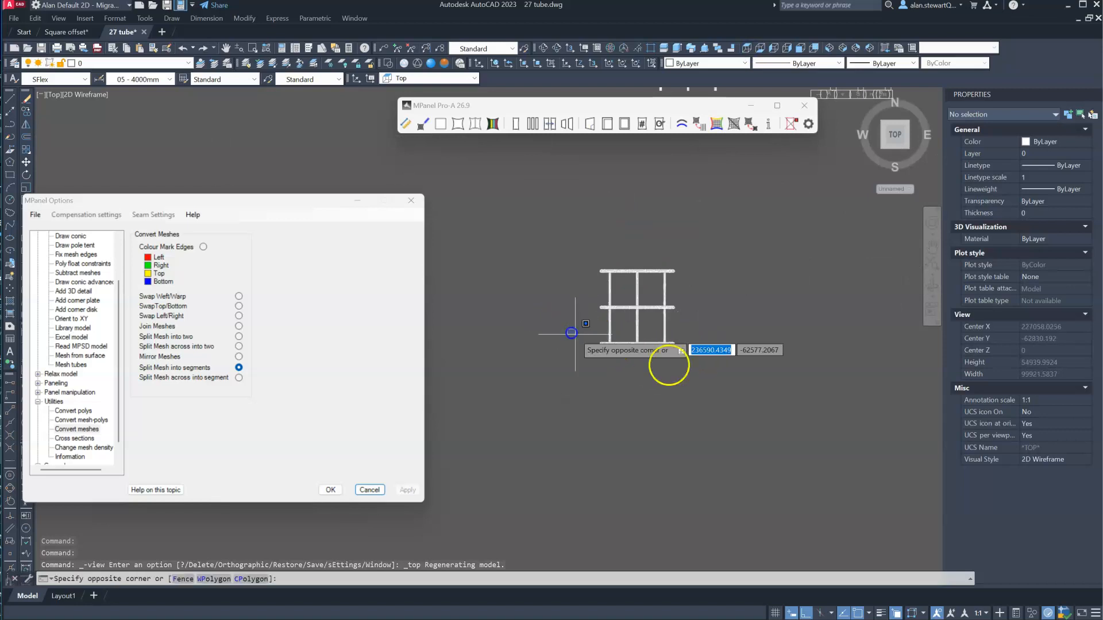
pyautogui.click(737, 373)
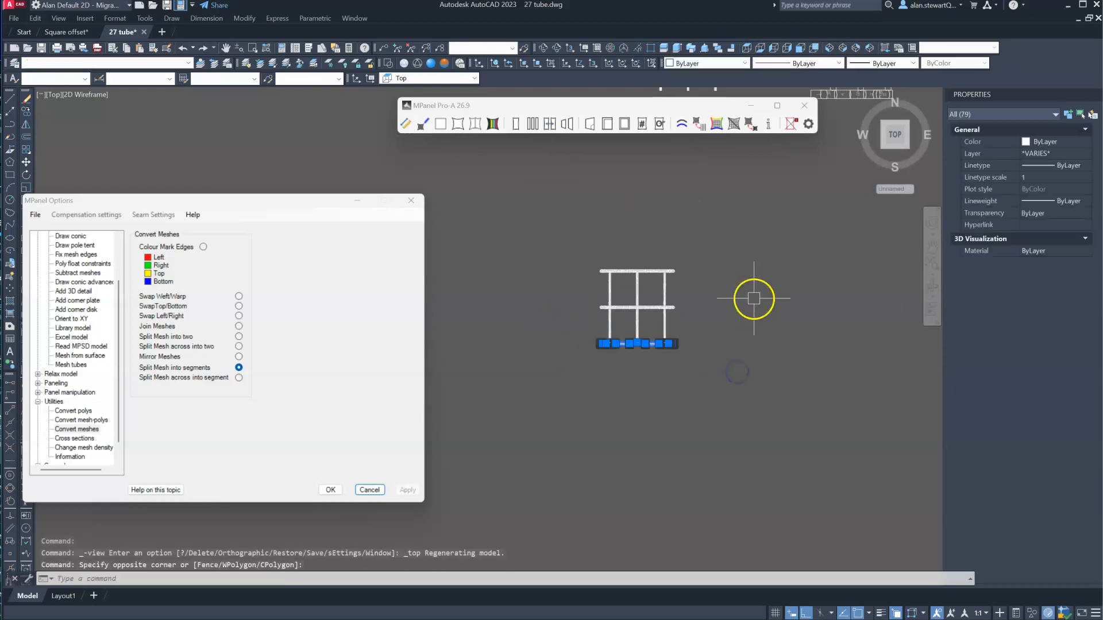
pyautogui.click(26, 162)
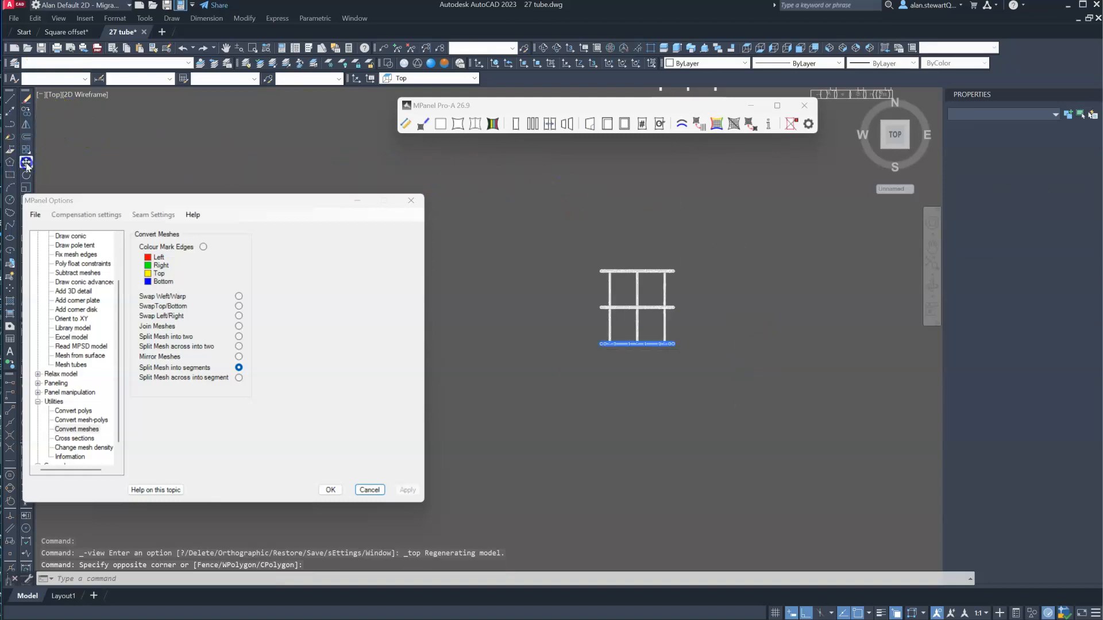
pyautogui.click(701, 321)
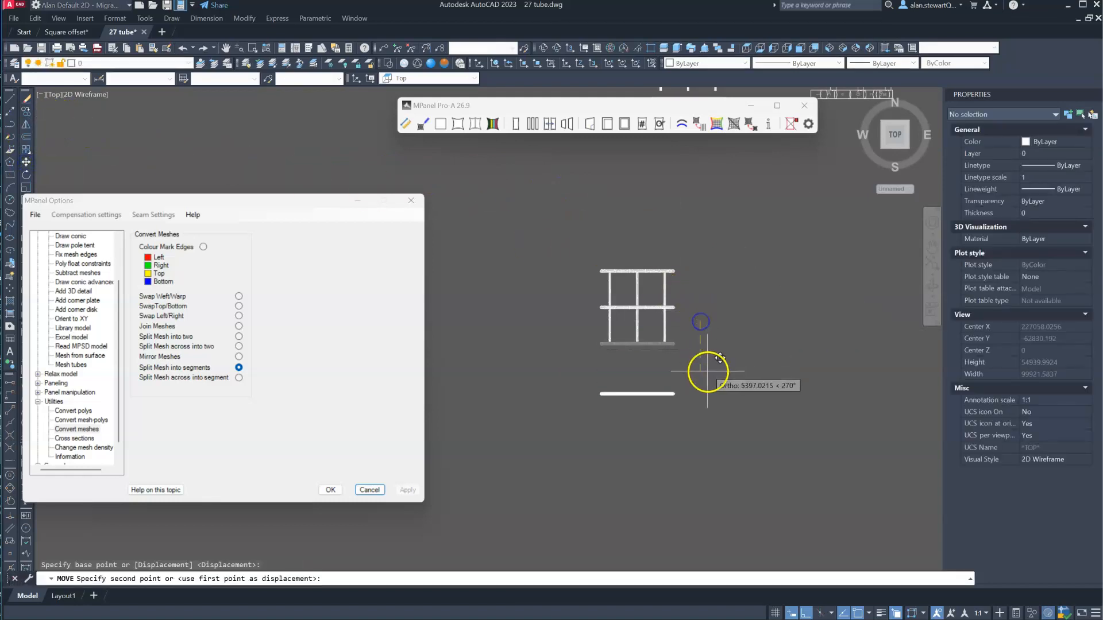
pyautogui.click(706, 374)
# - Move the three front connecting tubes towards the detached front arch, clear of the middle arch
pyautogui.scroll(4, 625, 409)
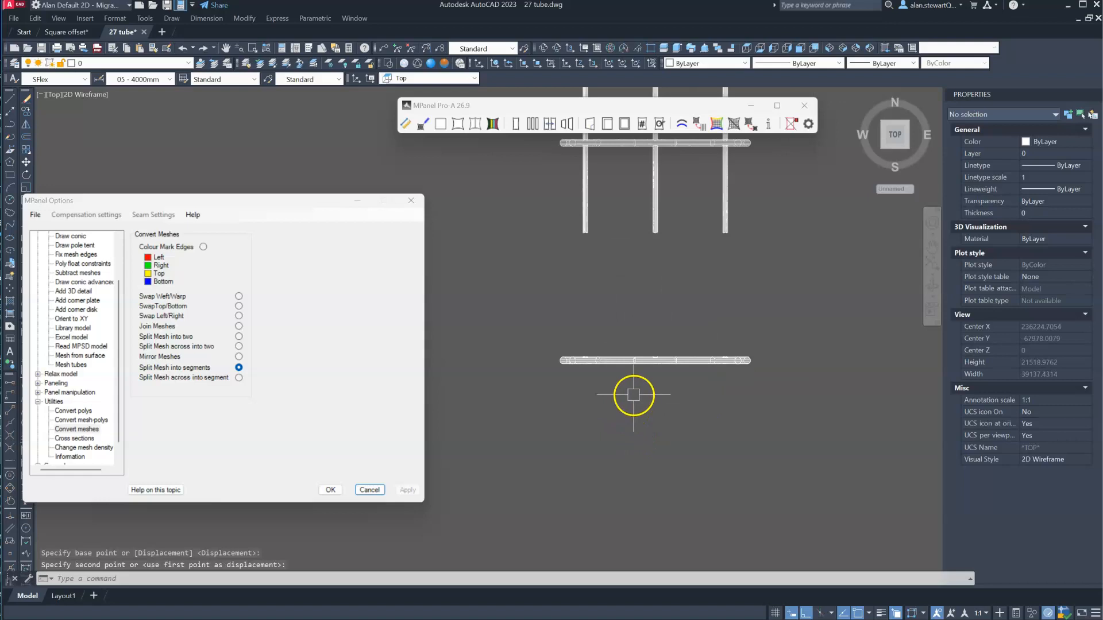
pyautogui.scroll(6, 713, 352)
pyautogui.scroll(8, 679, 353)
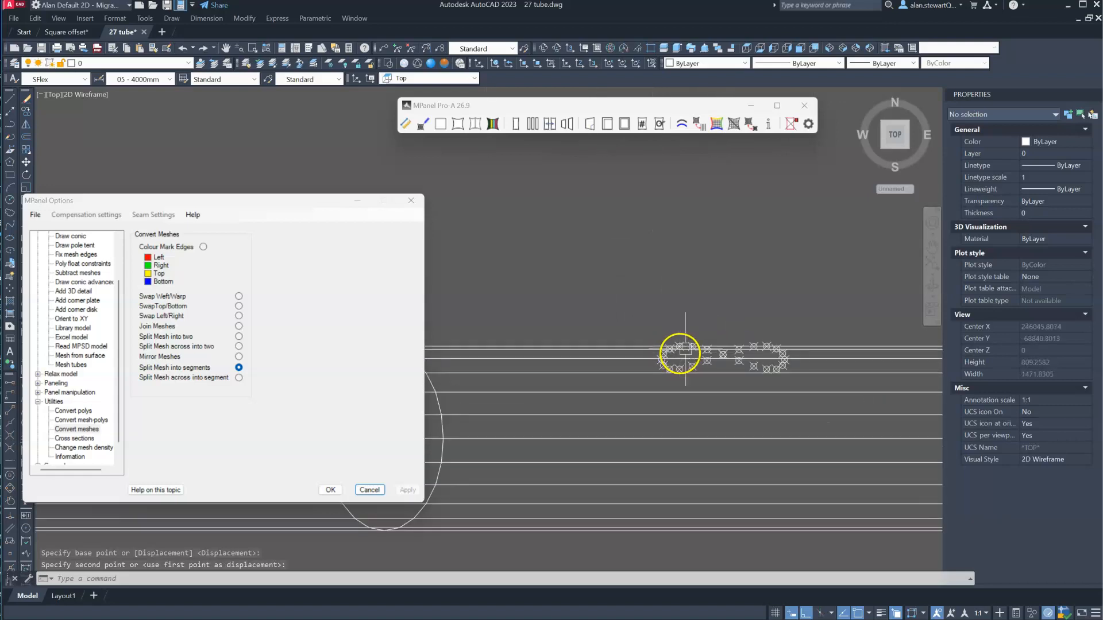
pyautogui.scroll(-15, 800, 364)
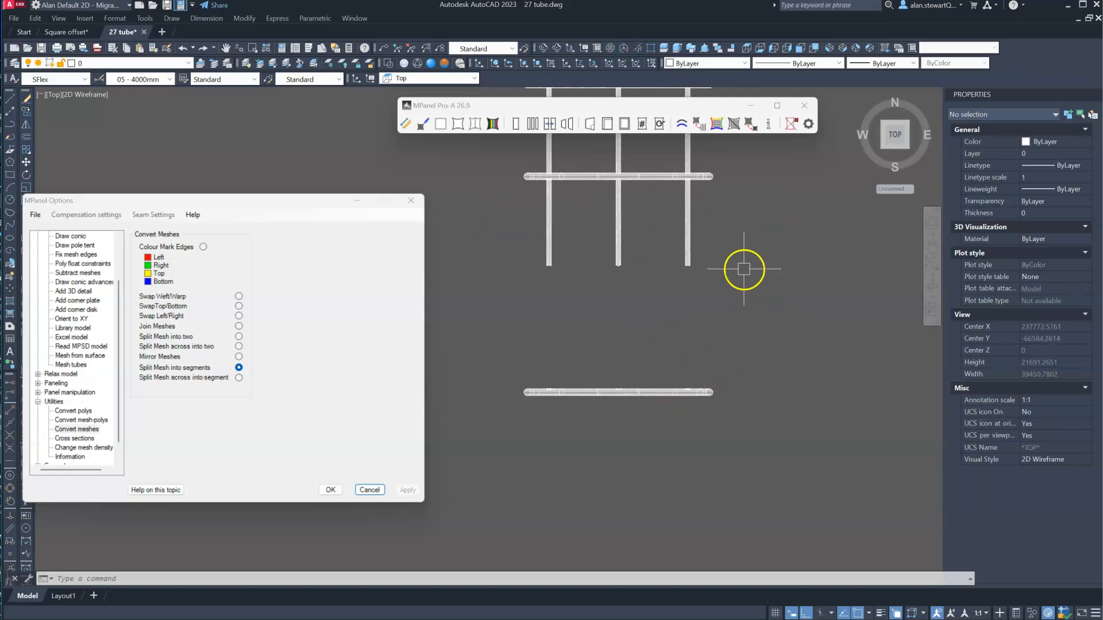
pyautogui.click(738, 265)
pyautogui.click(468, 221)
pyautogui.write('m')
pyautogui.click(756, 230)
pyautogui.click(772, 320)
# - Move the middle arch with its intersection points towards the front tubes, clear of the rear connecting tubes
pyautogui.click(482, 155)
pyautogui.click(751, 192)
pyautogui.rightClick(756, 171)
pyautogui.click(757, 171)
pyautogui.click(761, 213)
pyautogui.scroll(-2, 742, 305)
pyautogui.scroll(2, 620, 152)
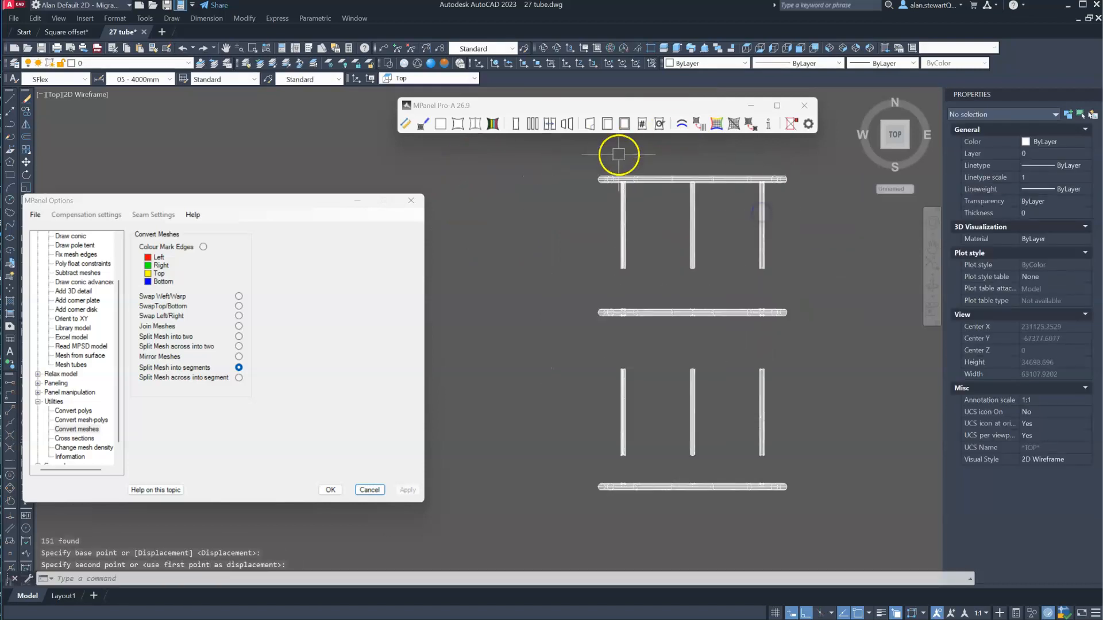
# - Move the rear arch with its intersection points straight back, clear of the rear connecting tubes
pyautogui.click(568, 157)
pyautogui.click(812, 216)
pyautogui.scroll(-2, 545, 387)
pyautogui.write('m')
pyautogui.click(758, 253)
pyautogui.click(758, 219)
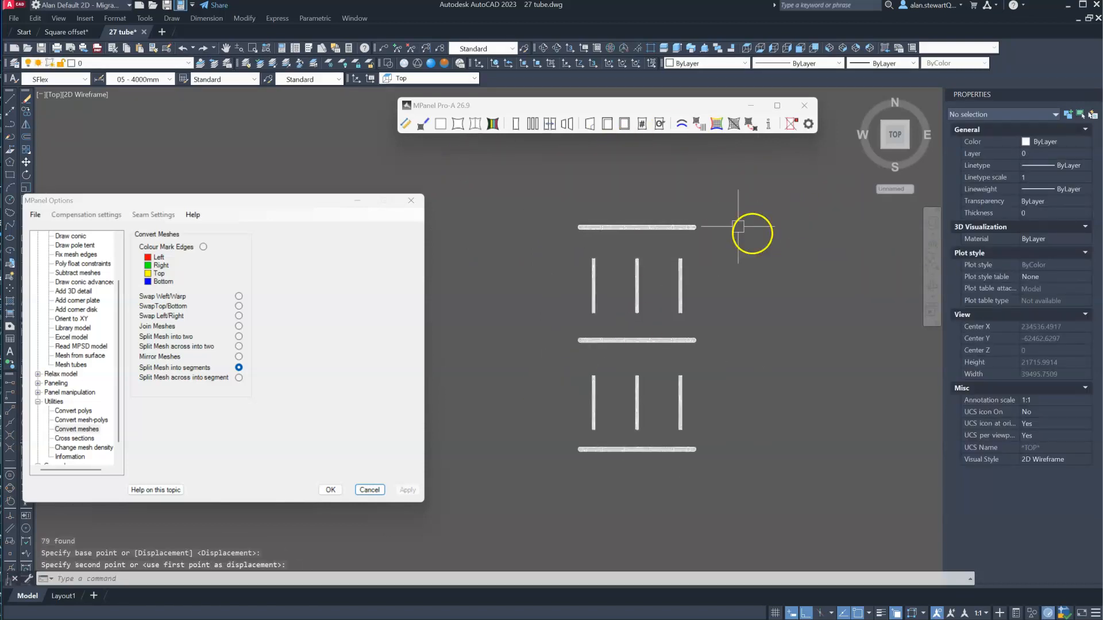
# - Copy all the separated arches and tubes to an empty area beside them
pyautogui.scroll(-3, 519, 222)
pyautogui.click(521, 204)
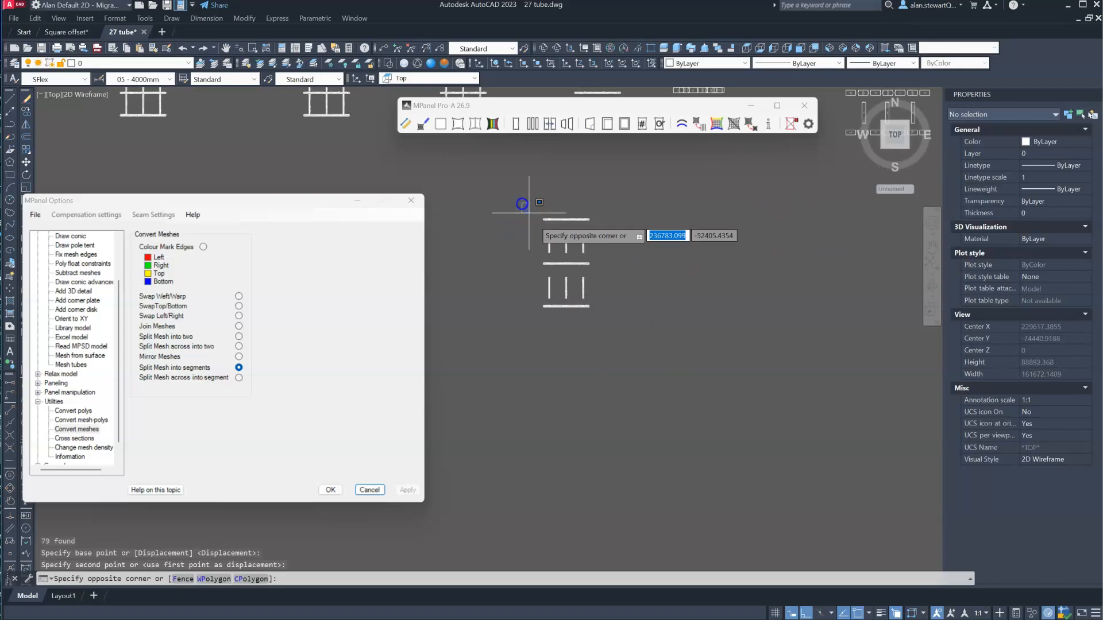
pyautogui.click(660, 354)
pyautogui.write('co')
pyautogui.press('space')
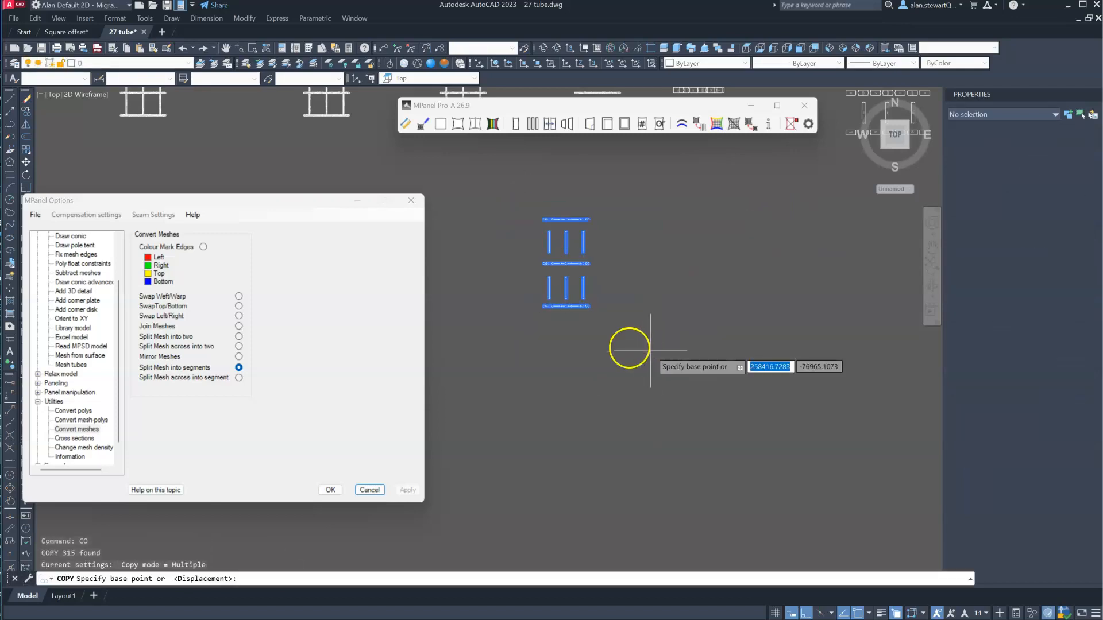
pyautogui.click(613, 343)
pyautogui.click(780, 322)
pyautogui.press('space')
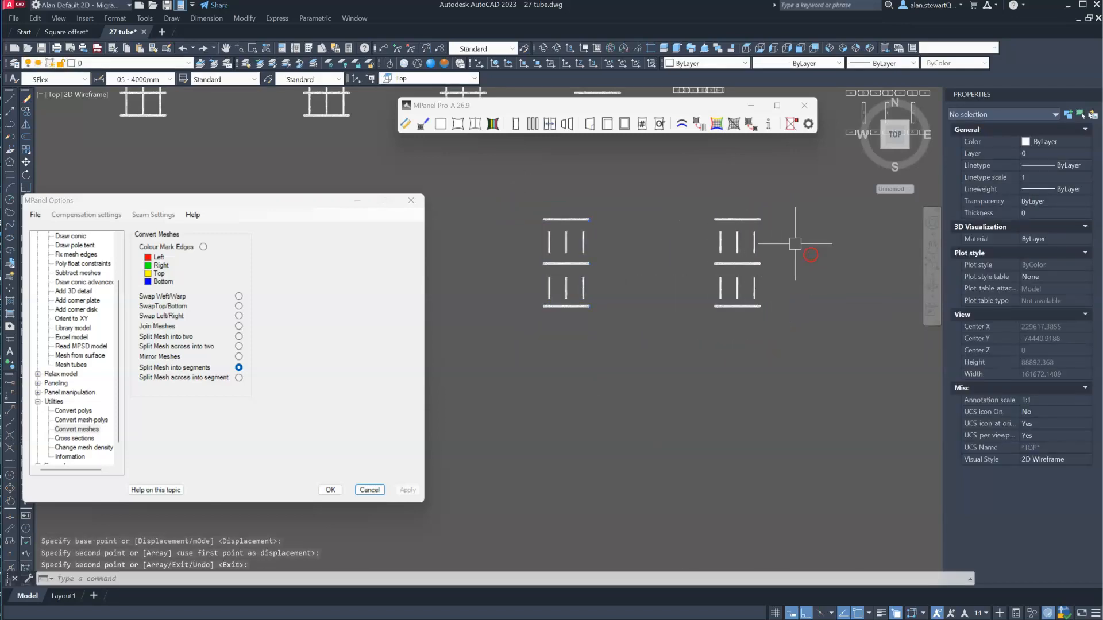
# - Panel all the copied arch and tube meshes with a fixed number of 1 panel per mesh, and clear the red source meshes
pyautogui.scroll(2, 790, 236)
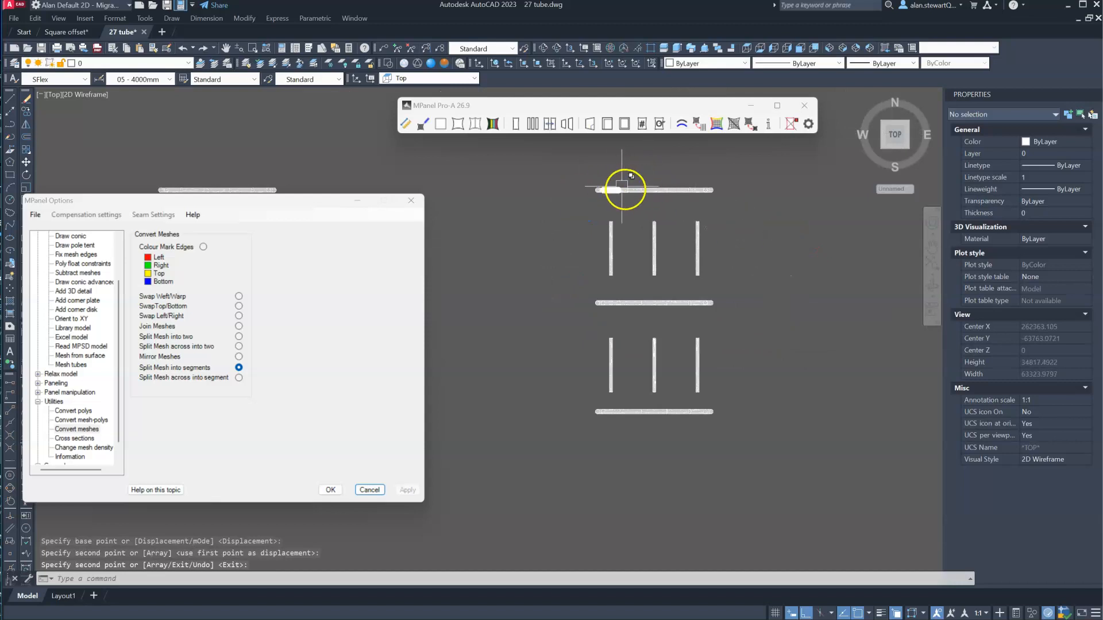
pyautogui.click(533, 125)
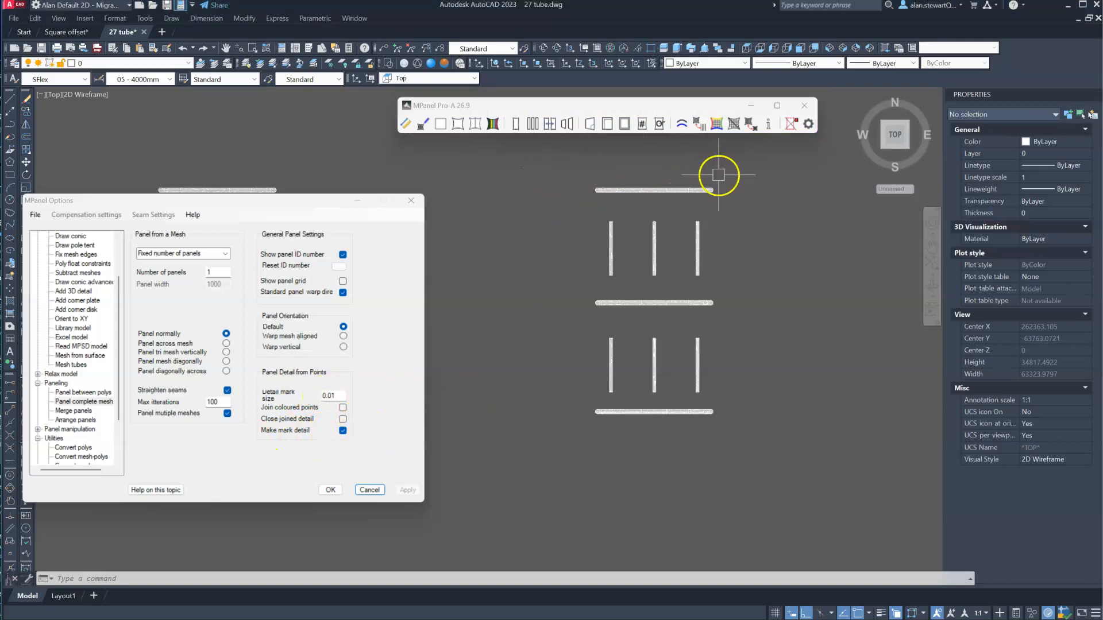
pyautogui.click(544, 172)
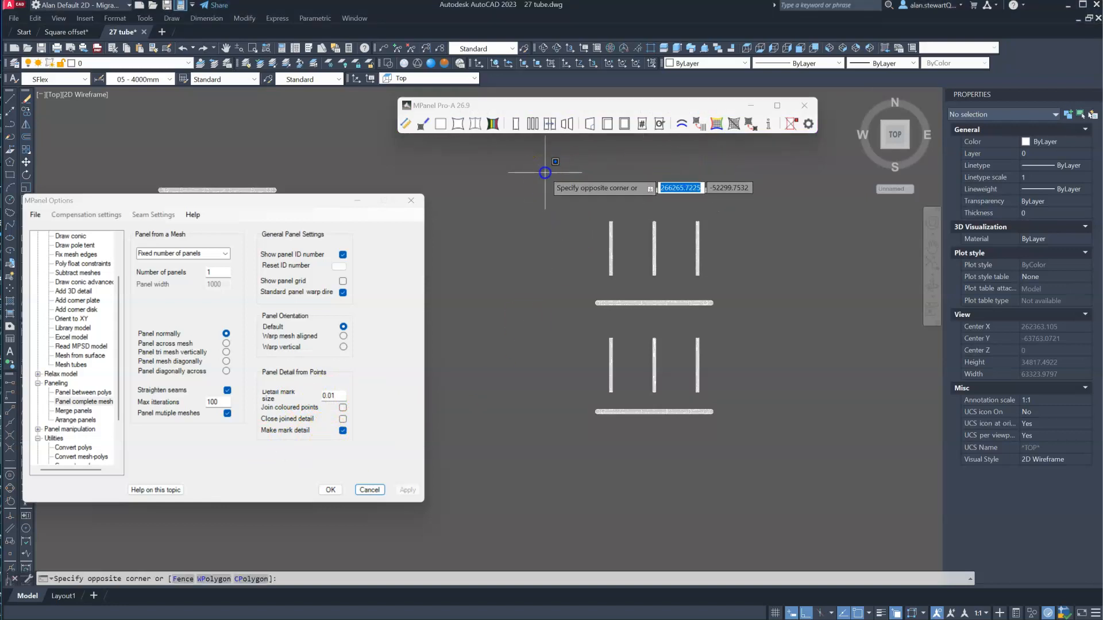
pyautogui.click(758, 464)
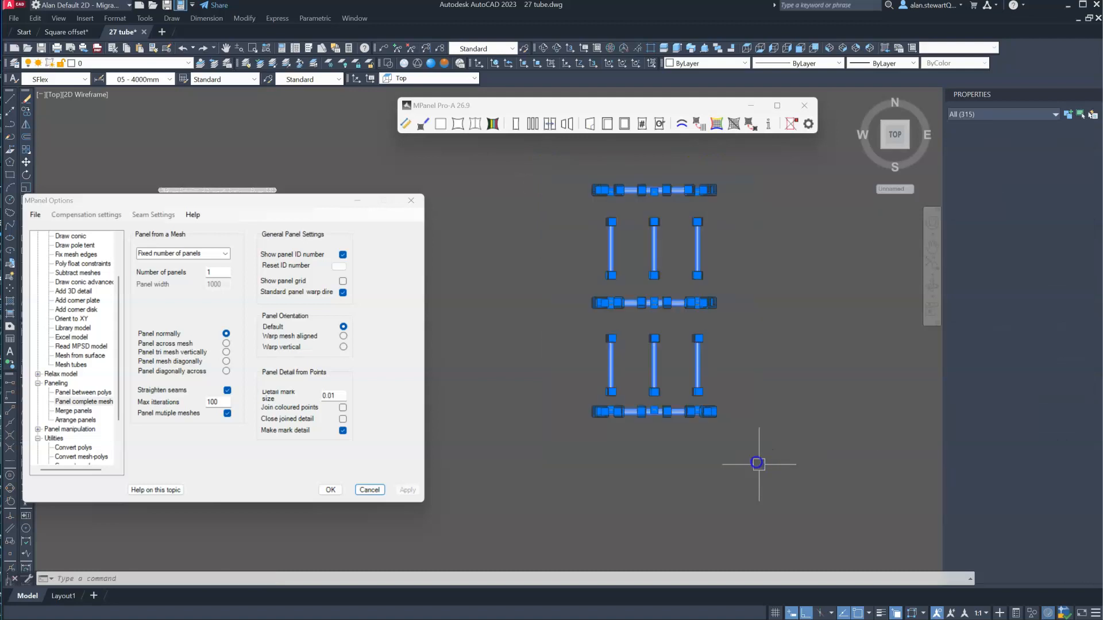
pyautogui.click(557, 113)
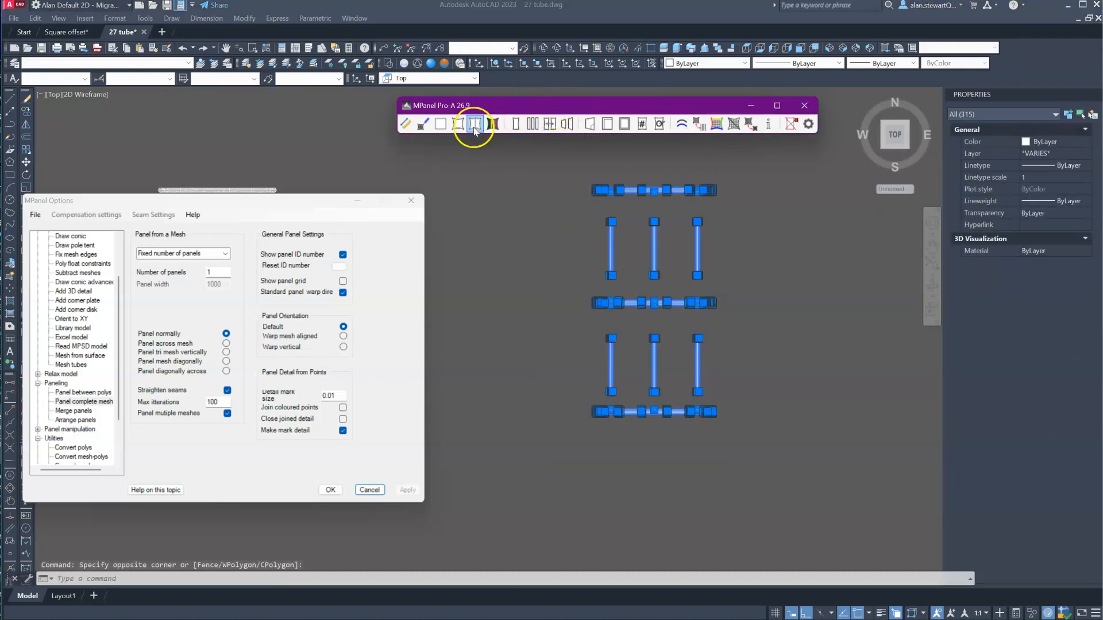
pyautogui.click(547, 124)
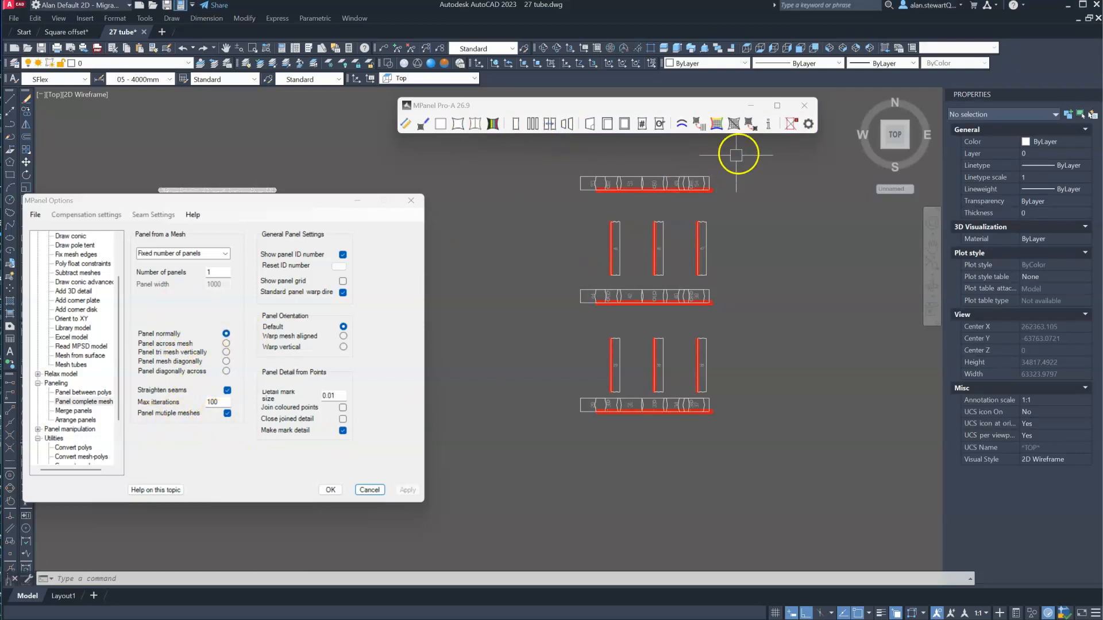
pyautogui.click(792, 124)
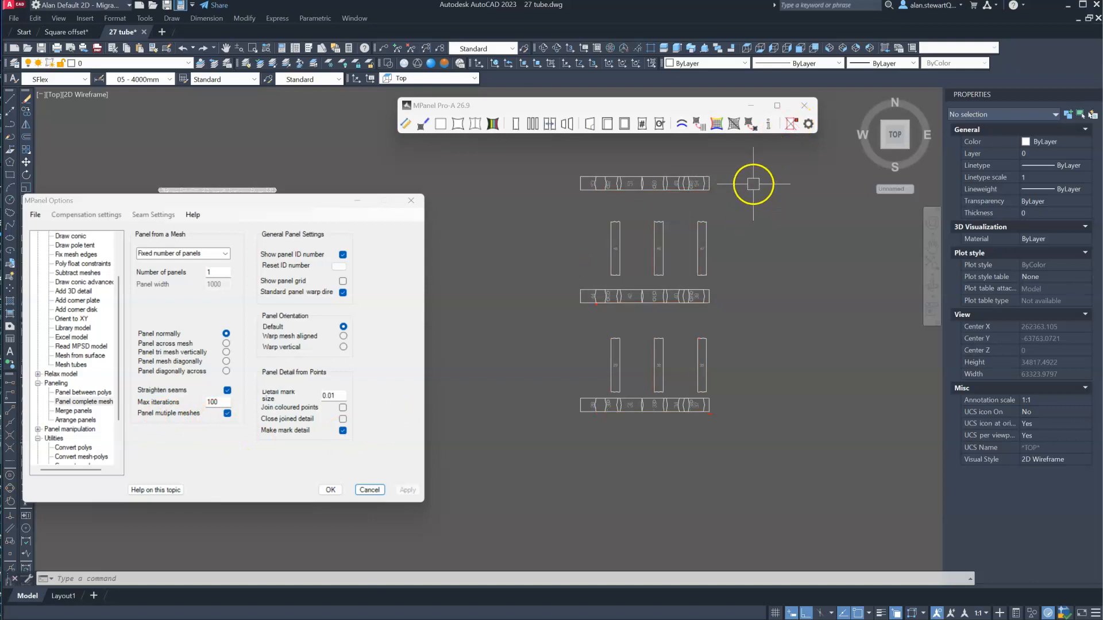
# - Move end panel 44 of the middle arch straight outwards along its row, clear of panel 43
pyautogui.scroll(2, 711, 182)
pyautogui.scroll(3, 648, 364)
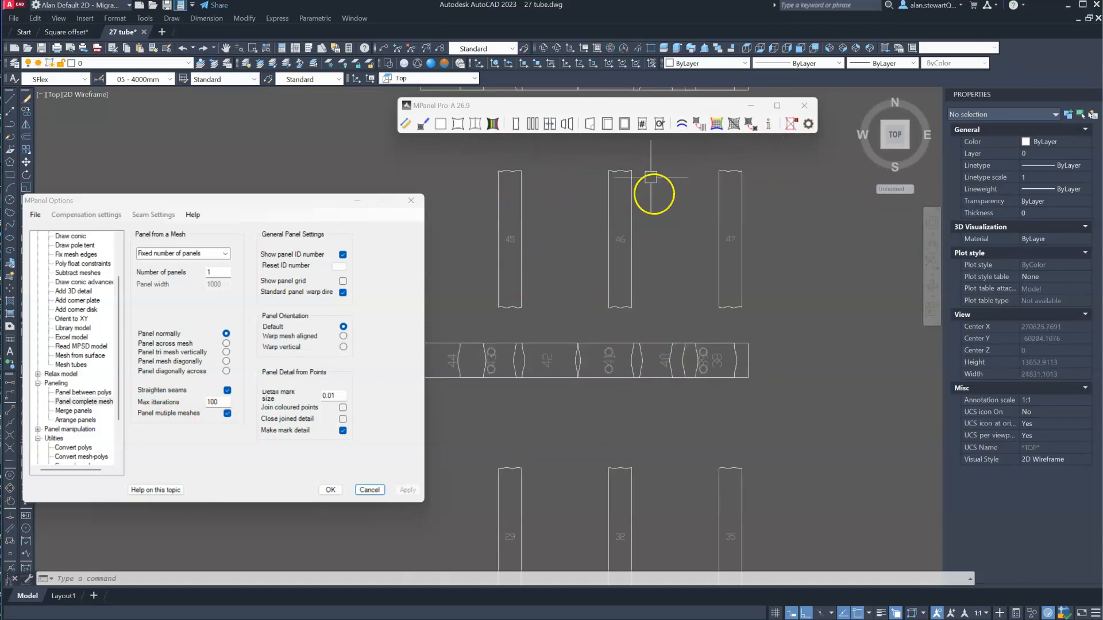
pyautogui.scroll(-2, 687, 284)
pyautogui.scroll(4, 561, 347)
pyautogui.click(561, 273)
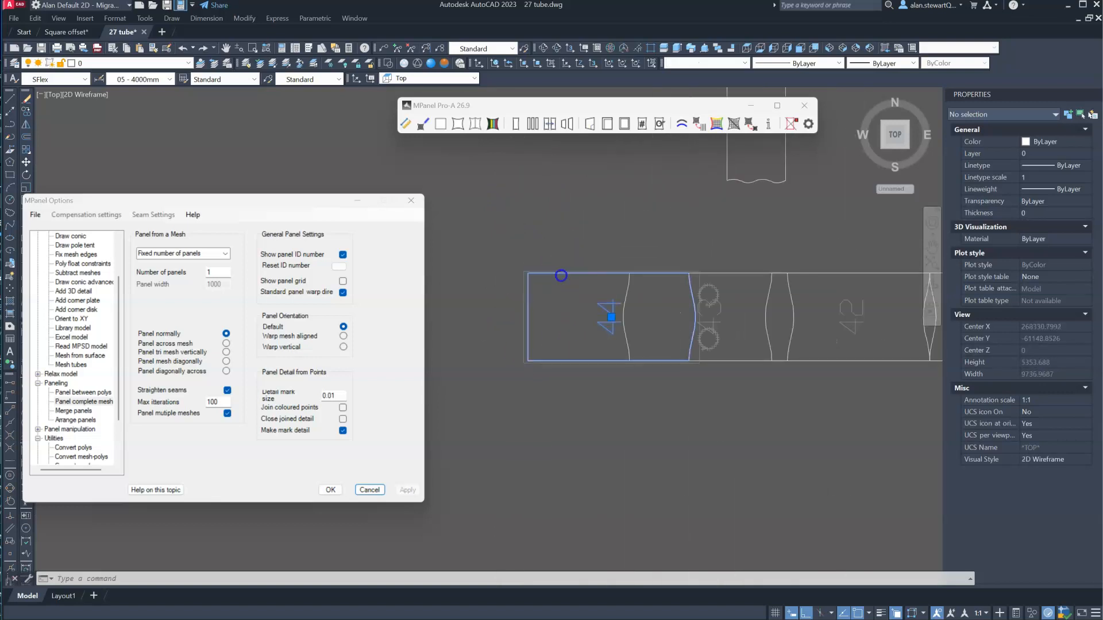
pyautogui.scroll(-5, 692, 231)
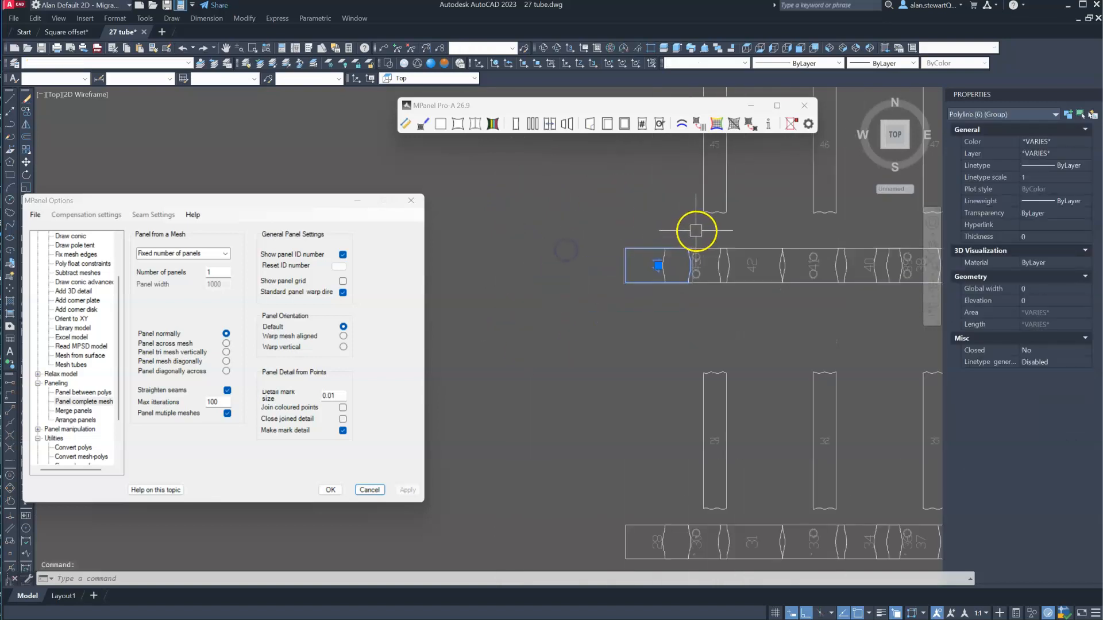
pyautogui.write('m')
pyautogui.press('Return')
pyautogui.click(666, 226)
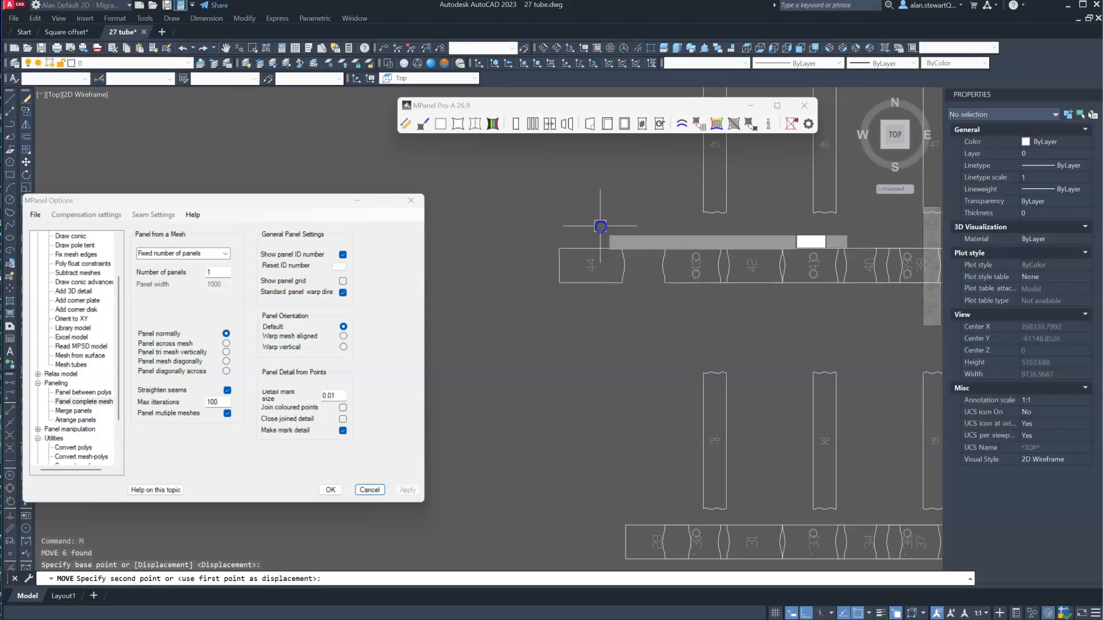
pyautogui.click(600, 226)
# - Move panel 43 of the middle arch with its circular marks towards panel 44, clear of panel 42
pyautogui.scroll(3, 701, 253)
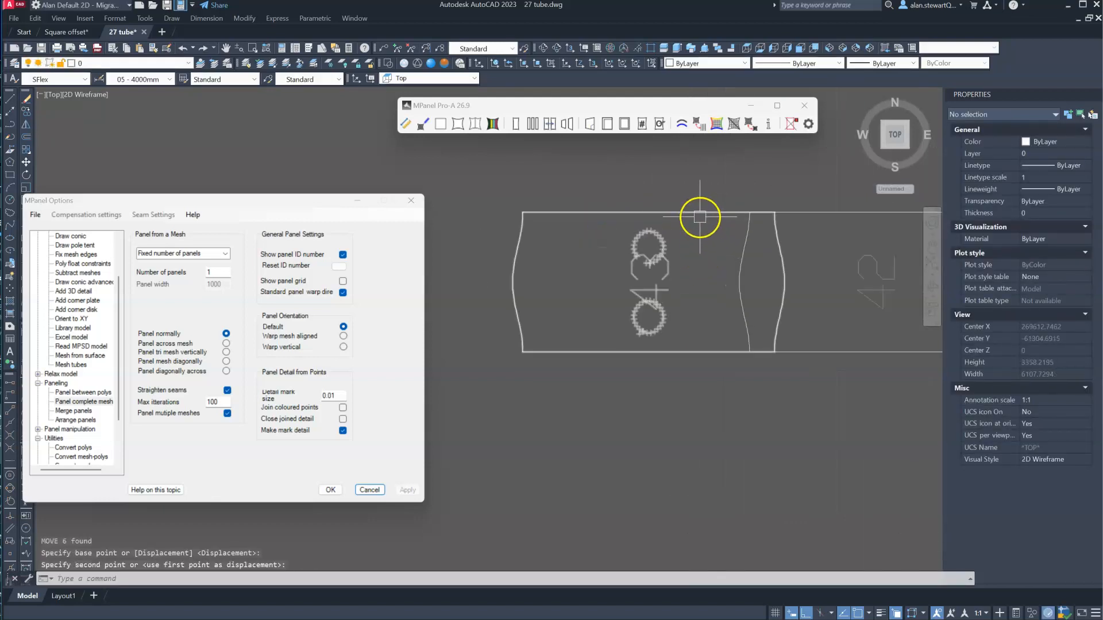
pyautogui.click(700, 218)
pyautogui.rightClick(701, 237)
pyautogui.click(699, 179)
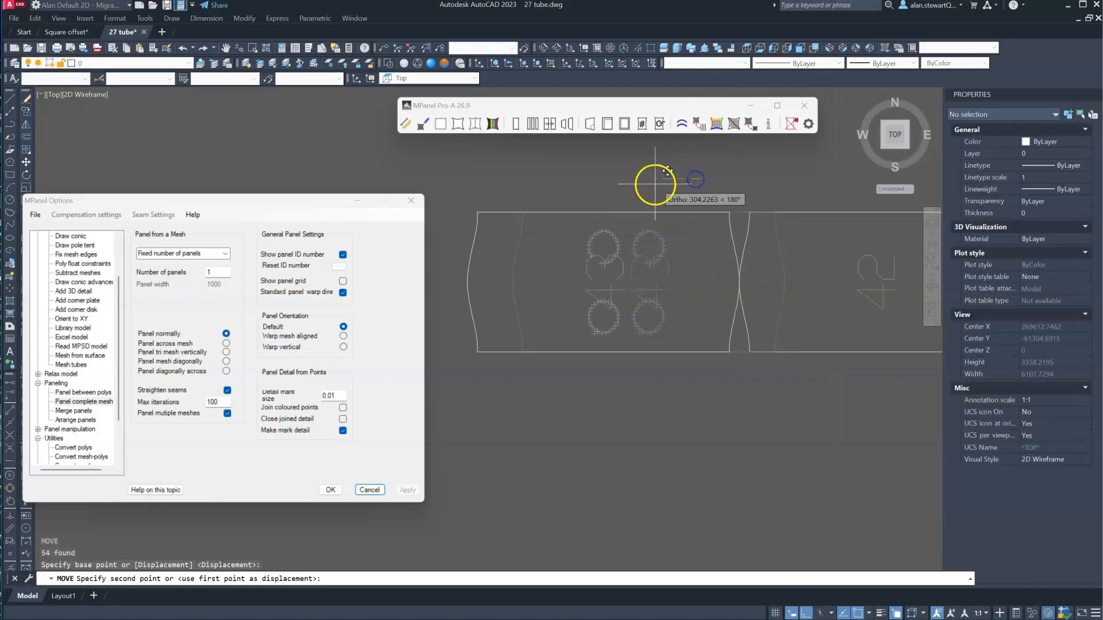
pyautogui.click(638, 181)
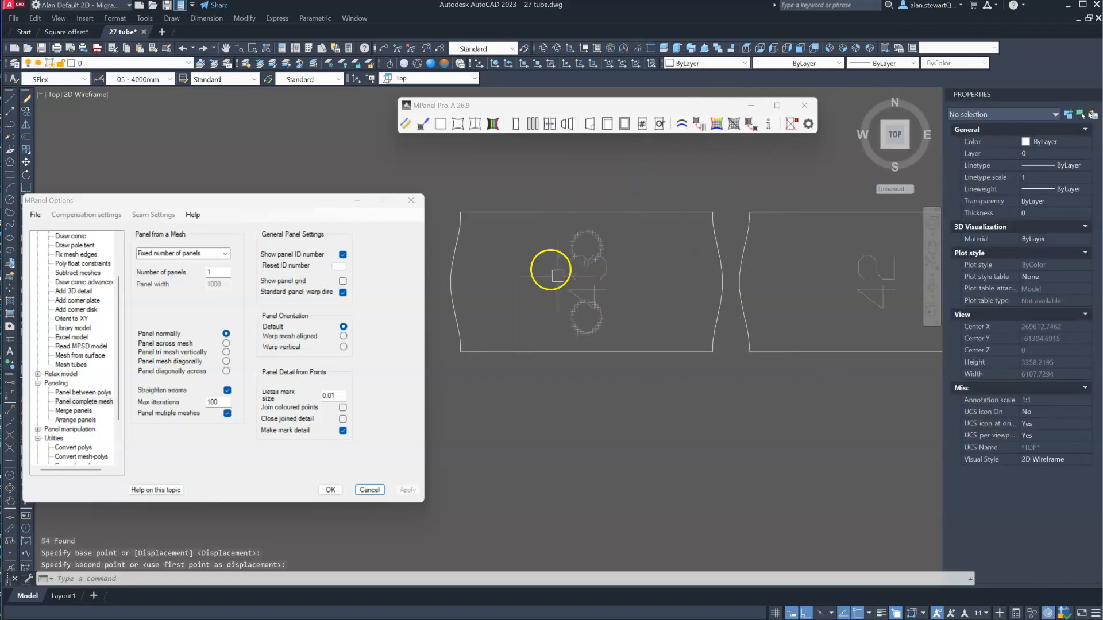
pyautogui.scroll(-5, 600, 264)
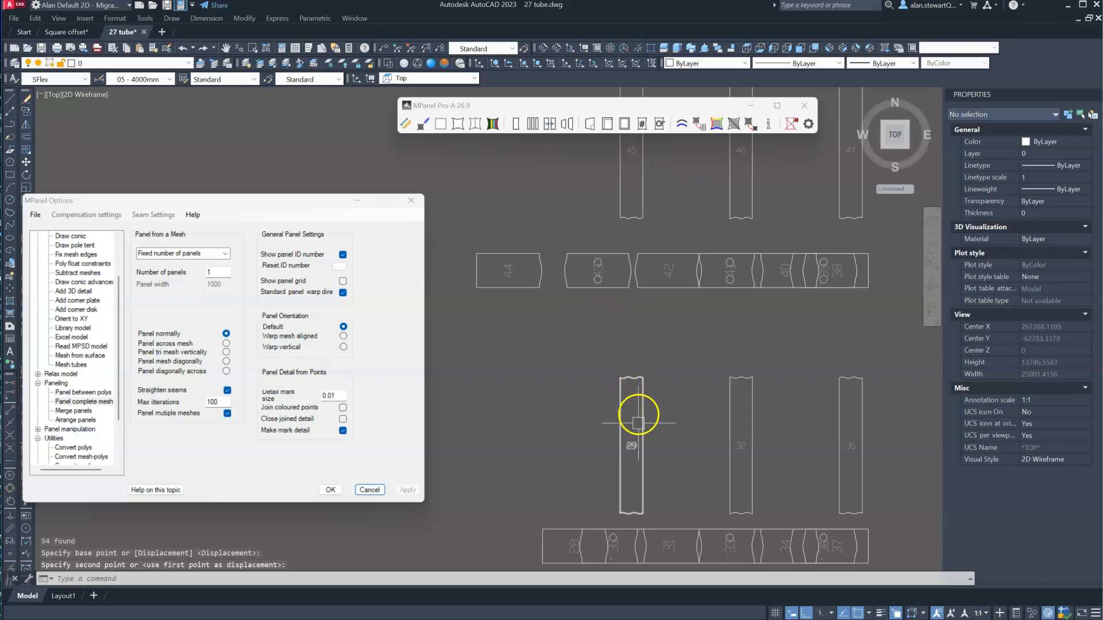
pyautogui.click(573, 337)
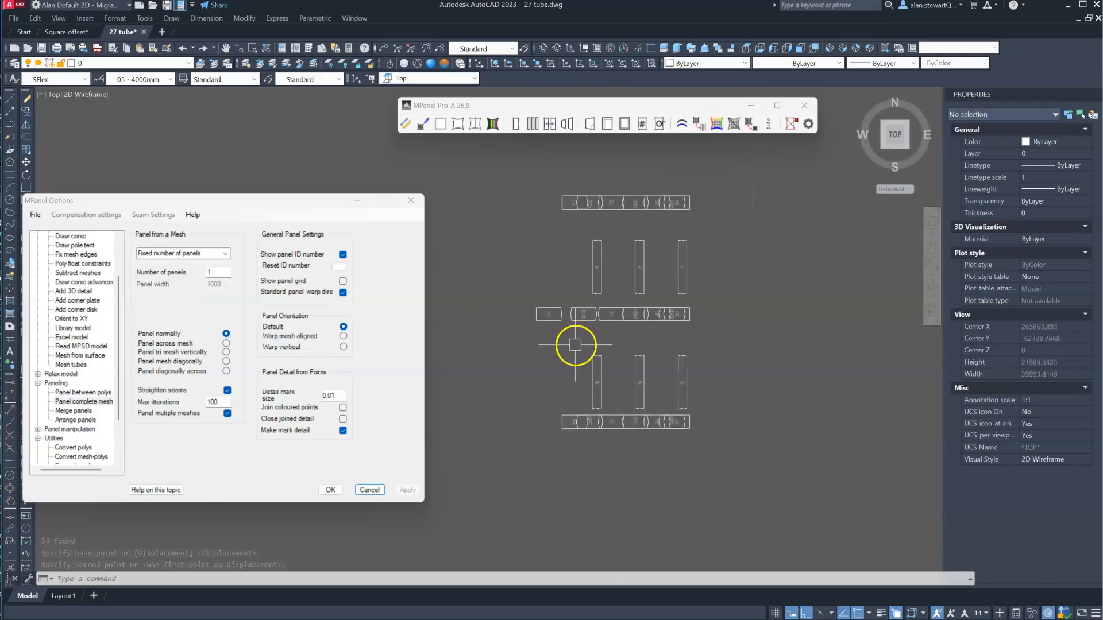